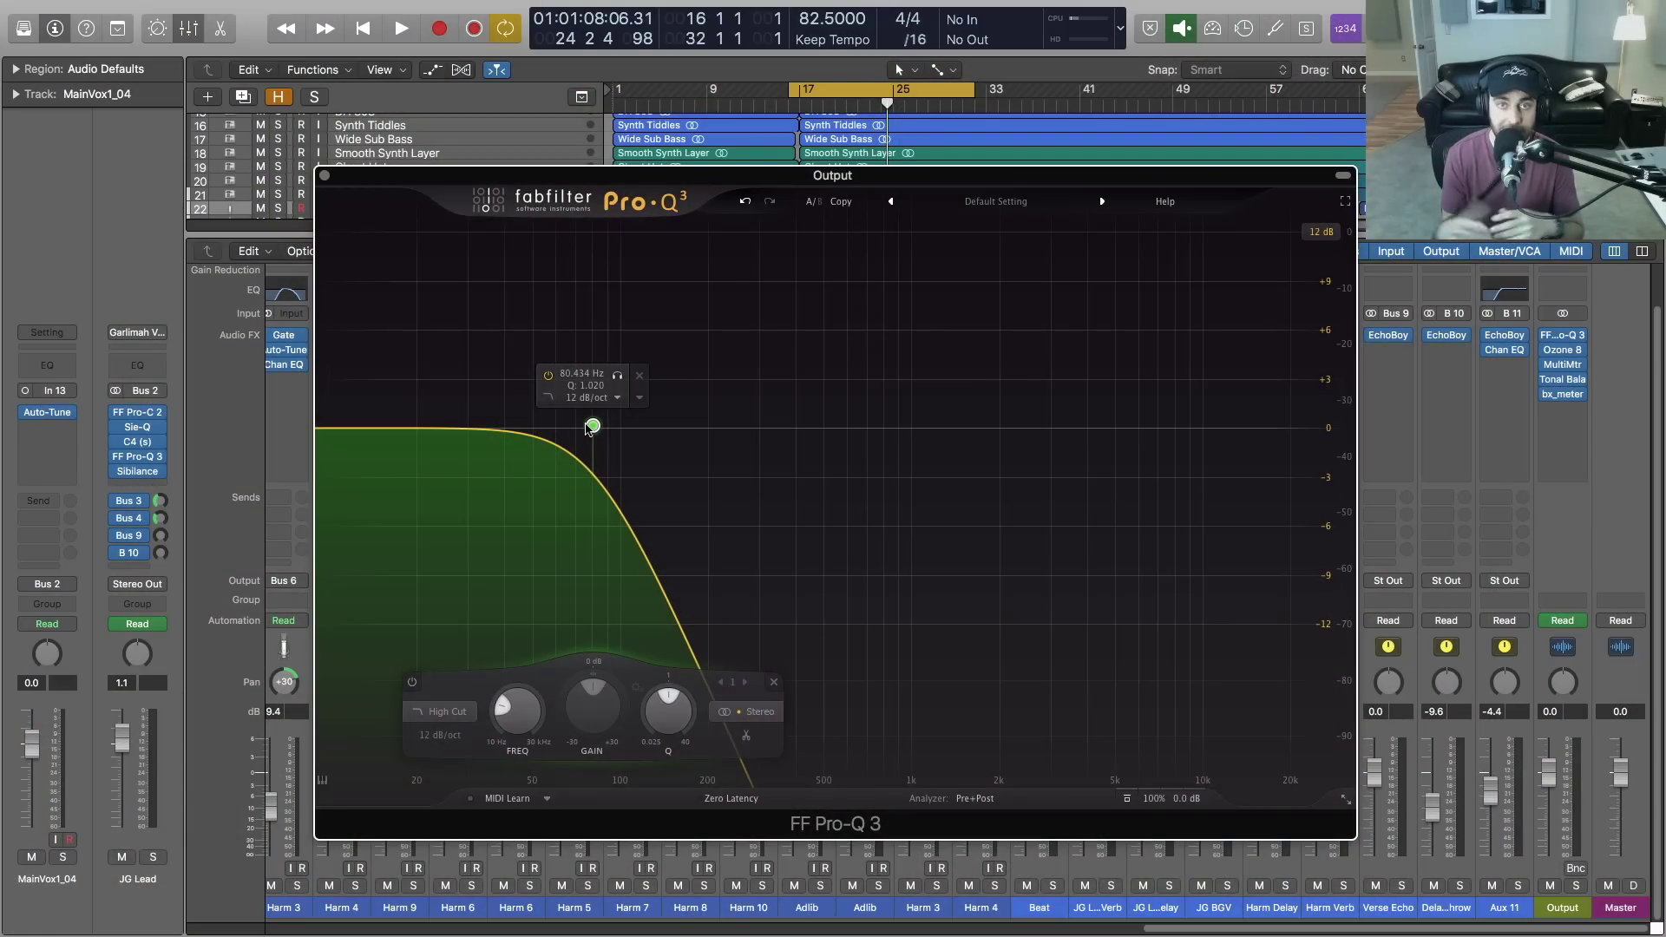
Sweep the high-cut frequency in the Output channel's Pro-Q 3 between about 102 and 31 Hz, end near 31 Hz, and close the plug-in
{"action": "left_click_drag", "start_coordinate": [590, 429], "coordinate": [467, 426]}
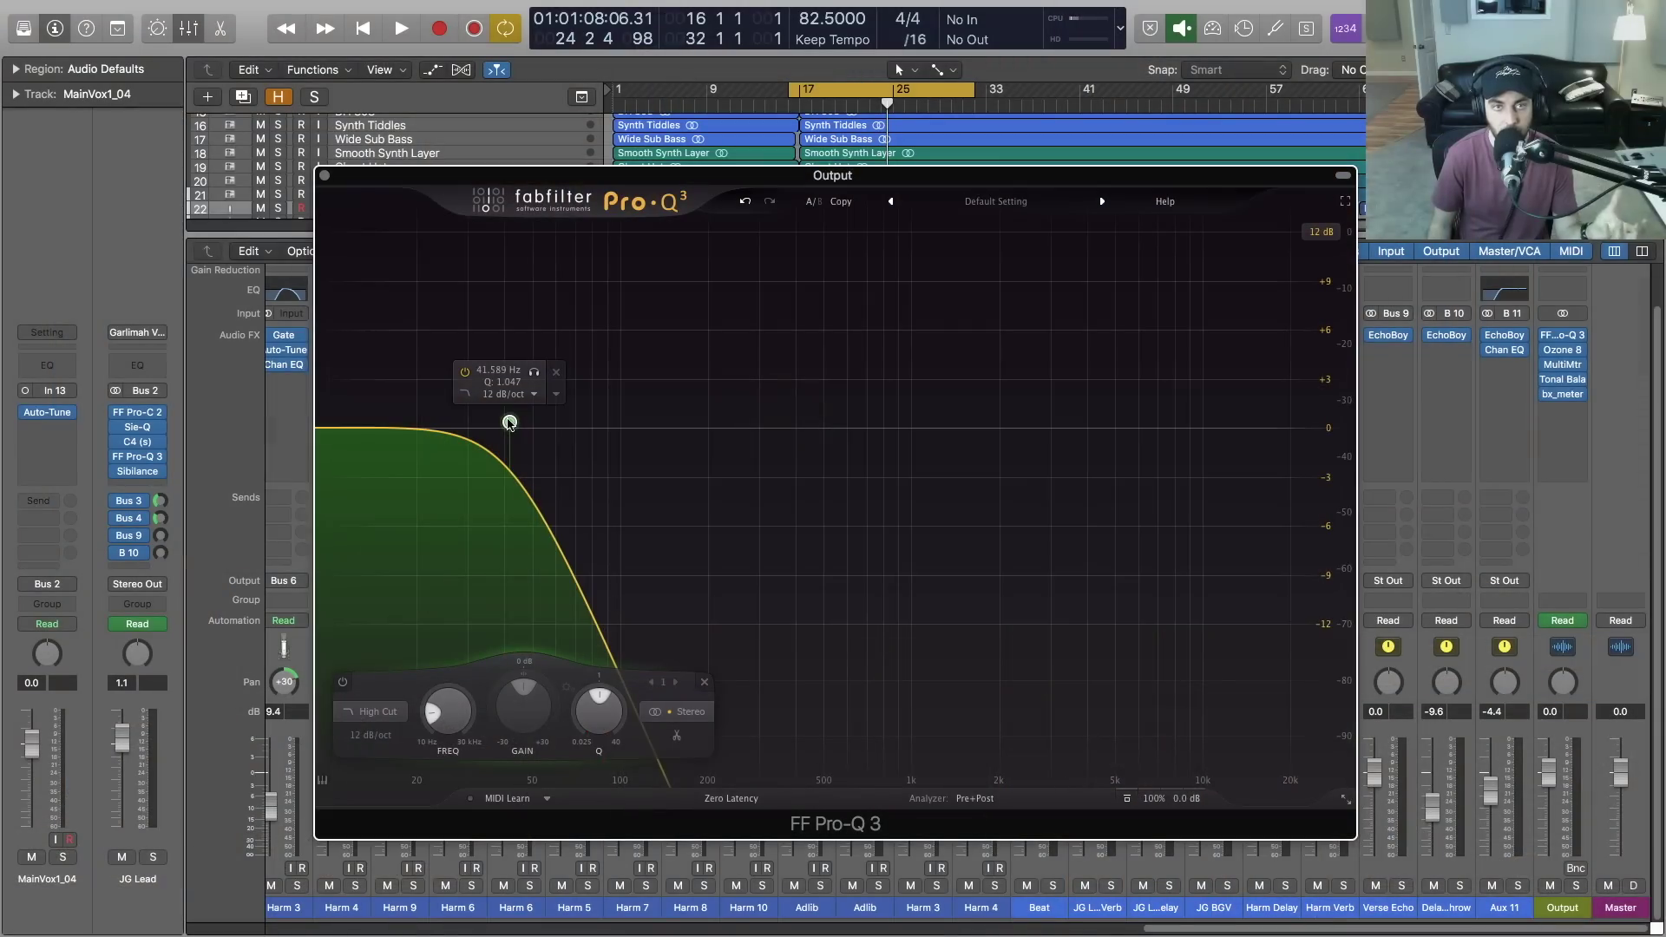
{"action": "scroll", "coordinate": [509, 424], "scroll_direction": "down", "scroll_amount": 1}
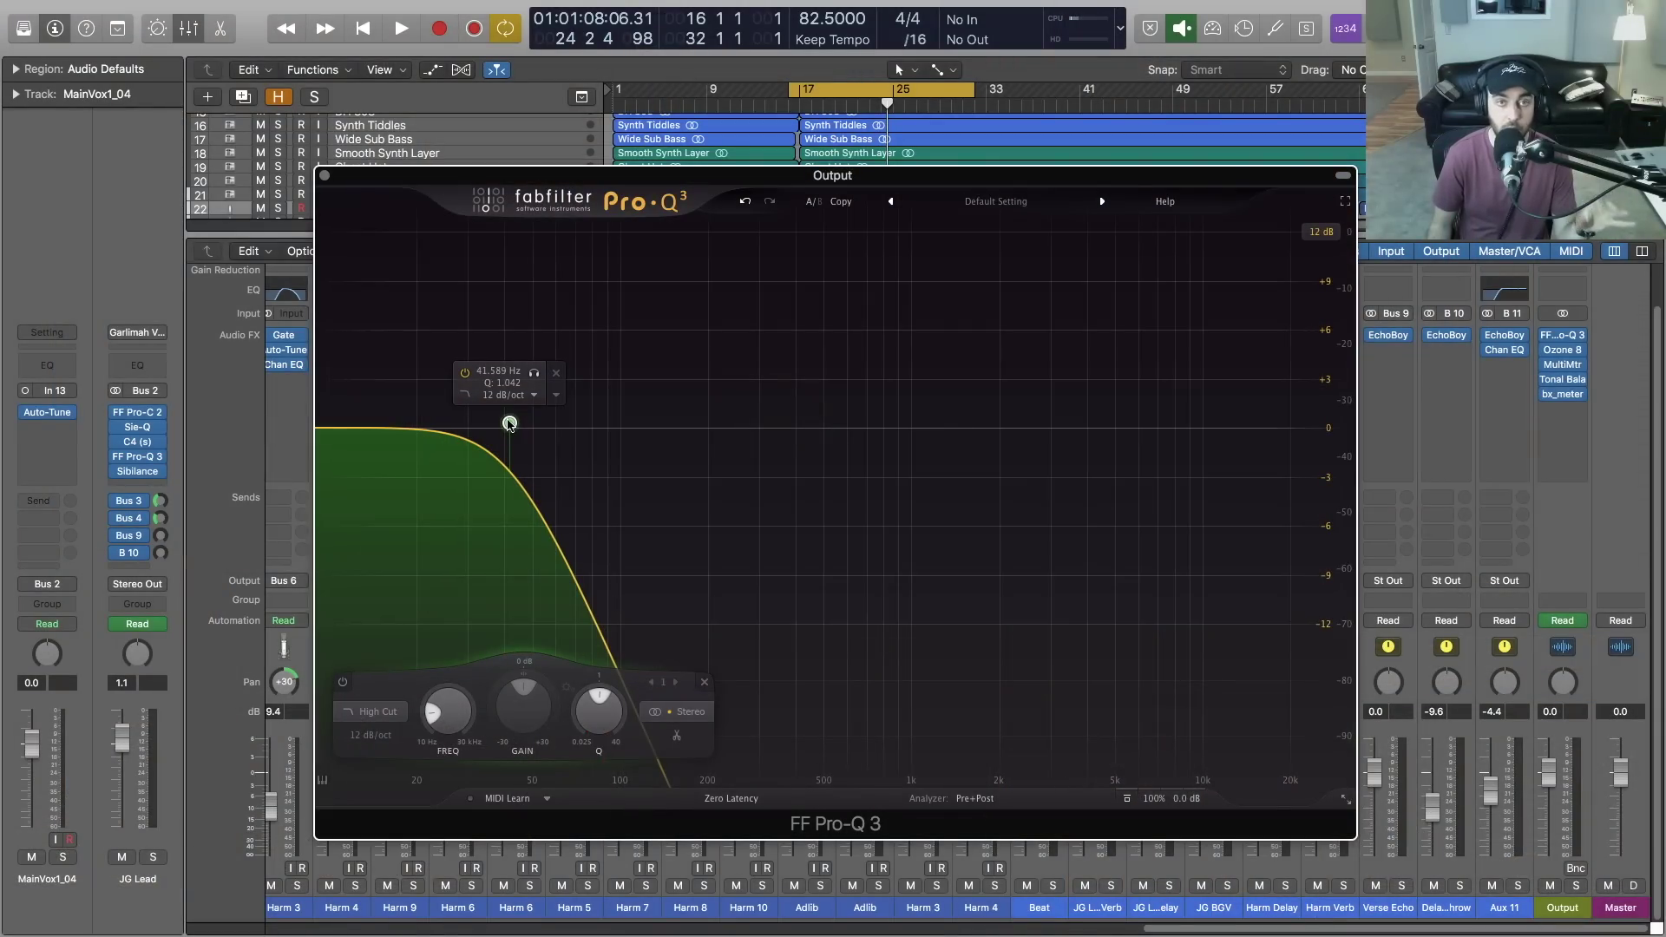
{"action": "left_click_drag", "start_coordinate": [509, 423], "coordinate": [623, 423]}
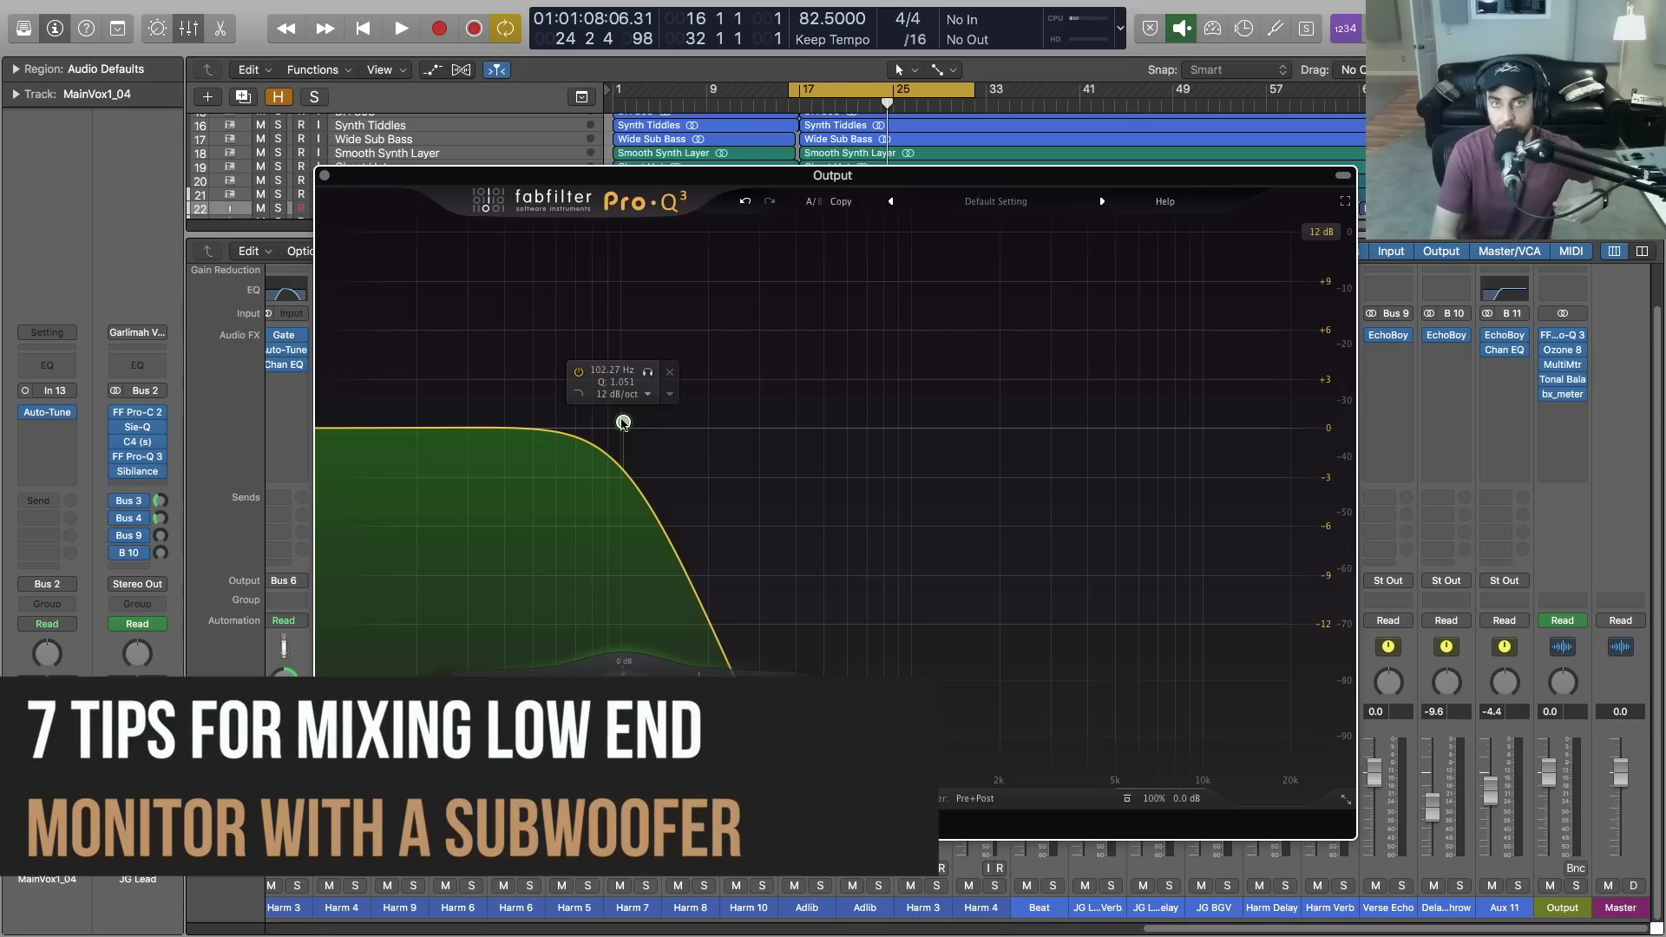
{"action": "left_click_drag", "start_coordinate": [623, 423], "coordinate": [519, 426]}
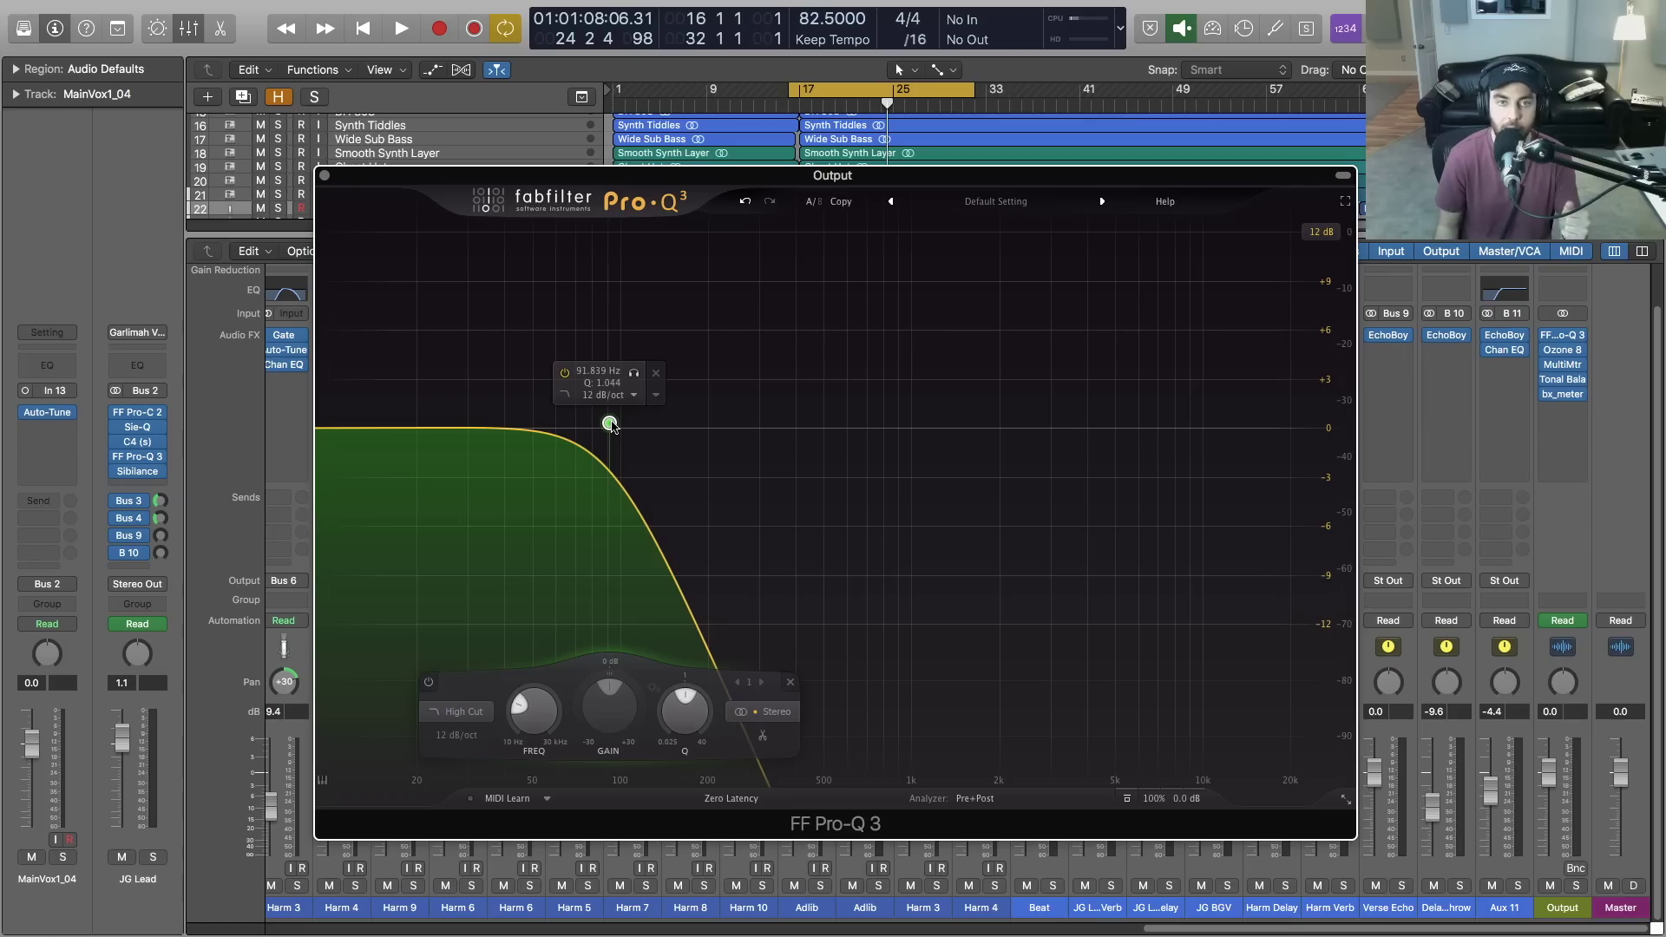
{"action": "left_click_drag", "start_coordinate": [610, 423], "coordinate": [474, 417]}
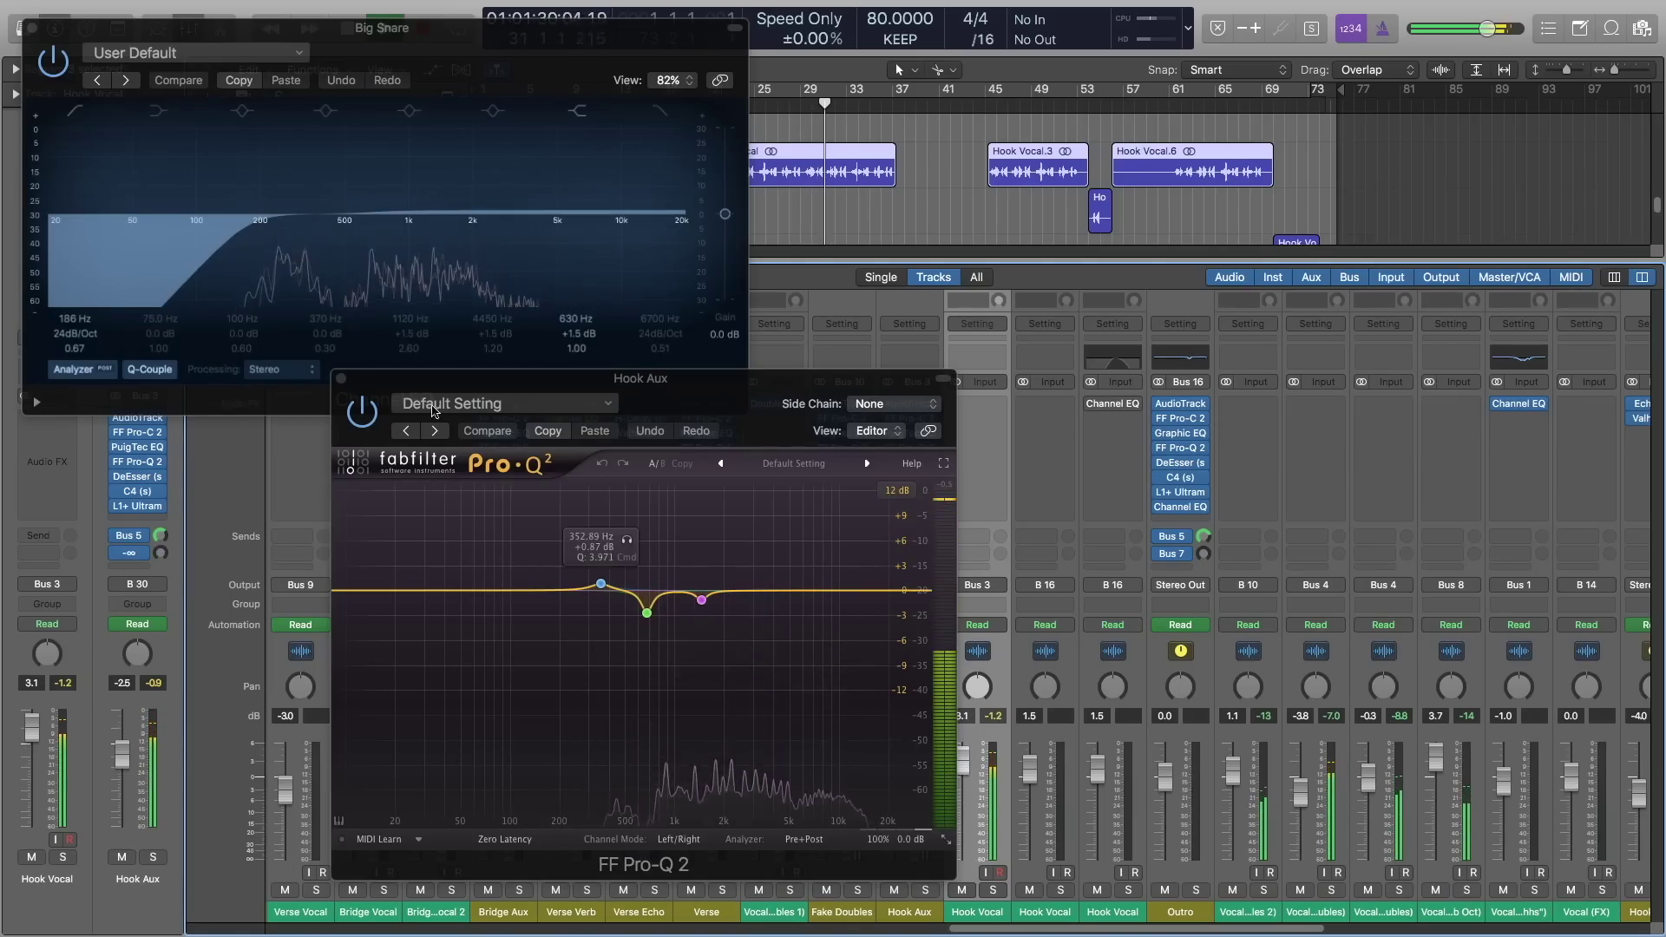
{"action": "left_click", "coordinate": [341, 379]}
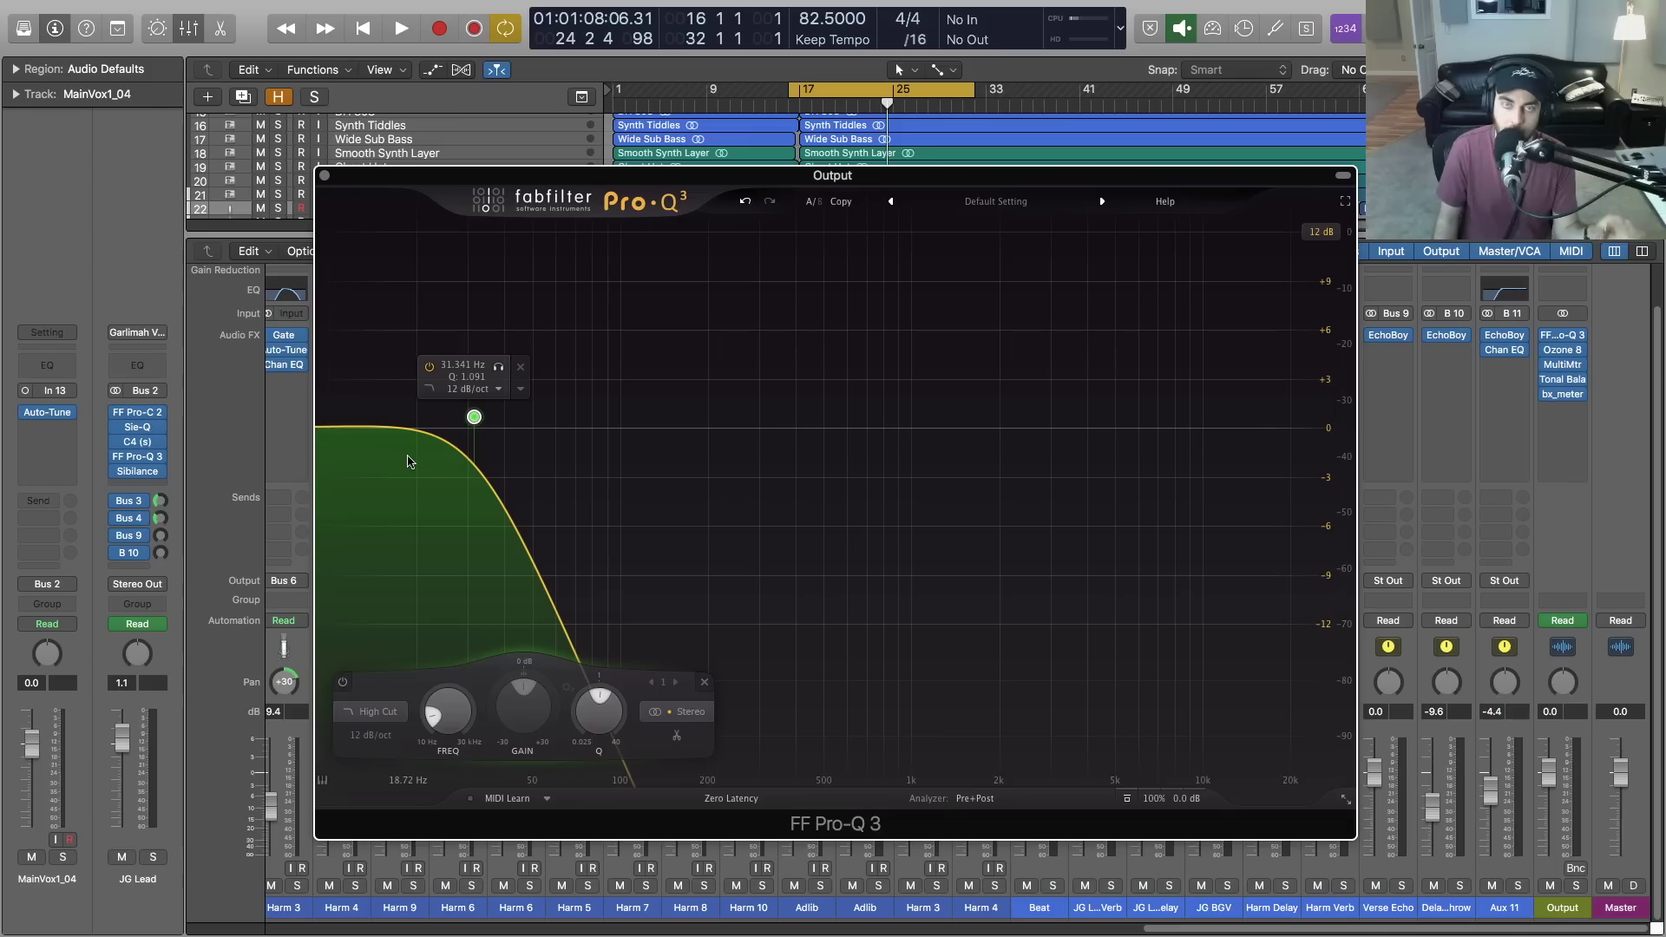
{"action": "key", "text": "super+w"}
Review the low-cut settings in the Channel EQs on the Hats, FX 2 and Vox 2 channels
{"action": "scroll", "coordinate": [1132, 929], "scroll_direction": "left", "scroll_amount": 3}
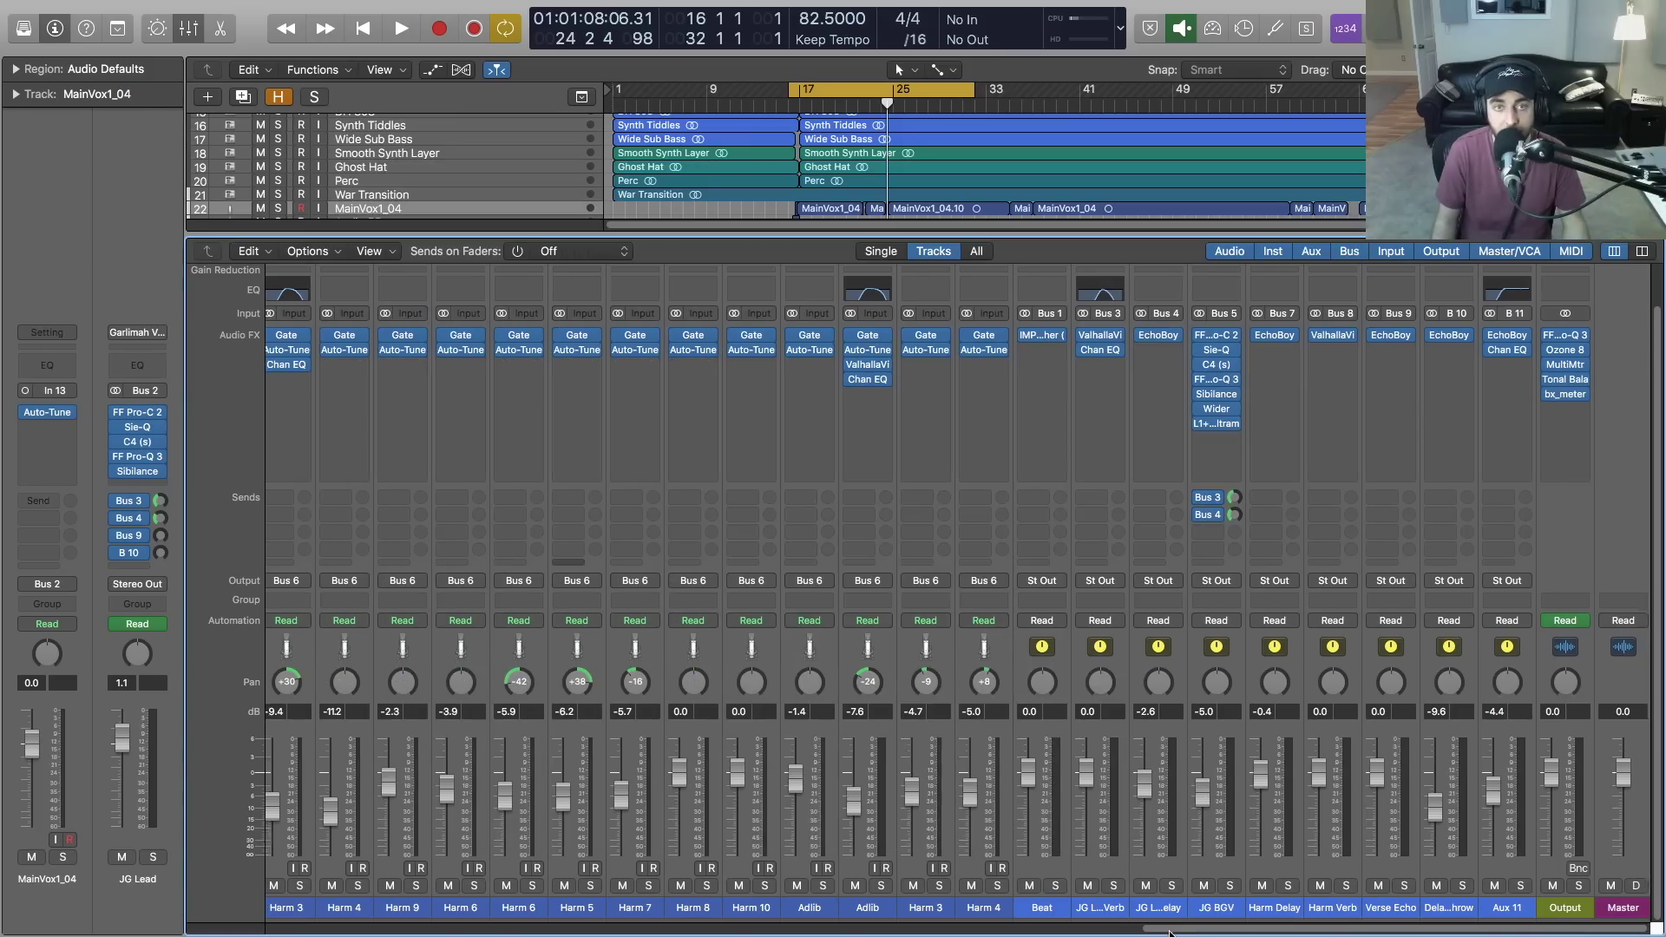
{"action": "left_click_drag", "start_coordinate": [979, 934], "coordinate": [350, 934]}
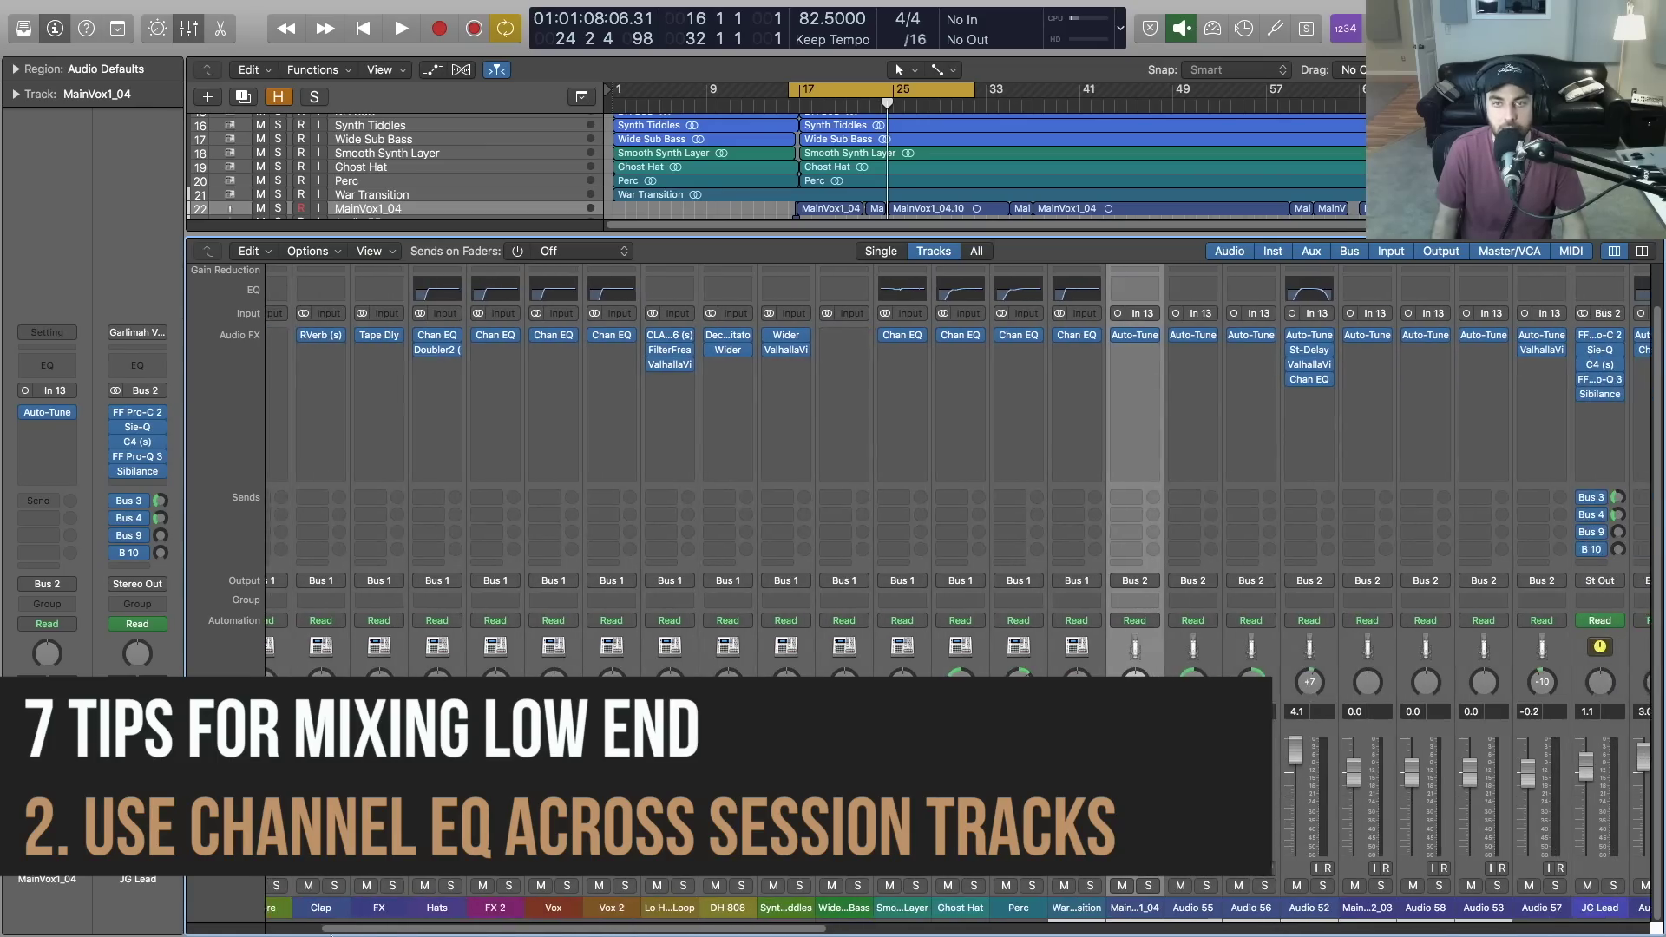
{"action": "scroll", "coordinate": [478, 396], "scroll_direction": "left", "scroll_amount": 3}
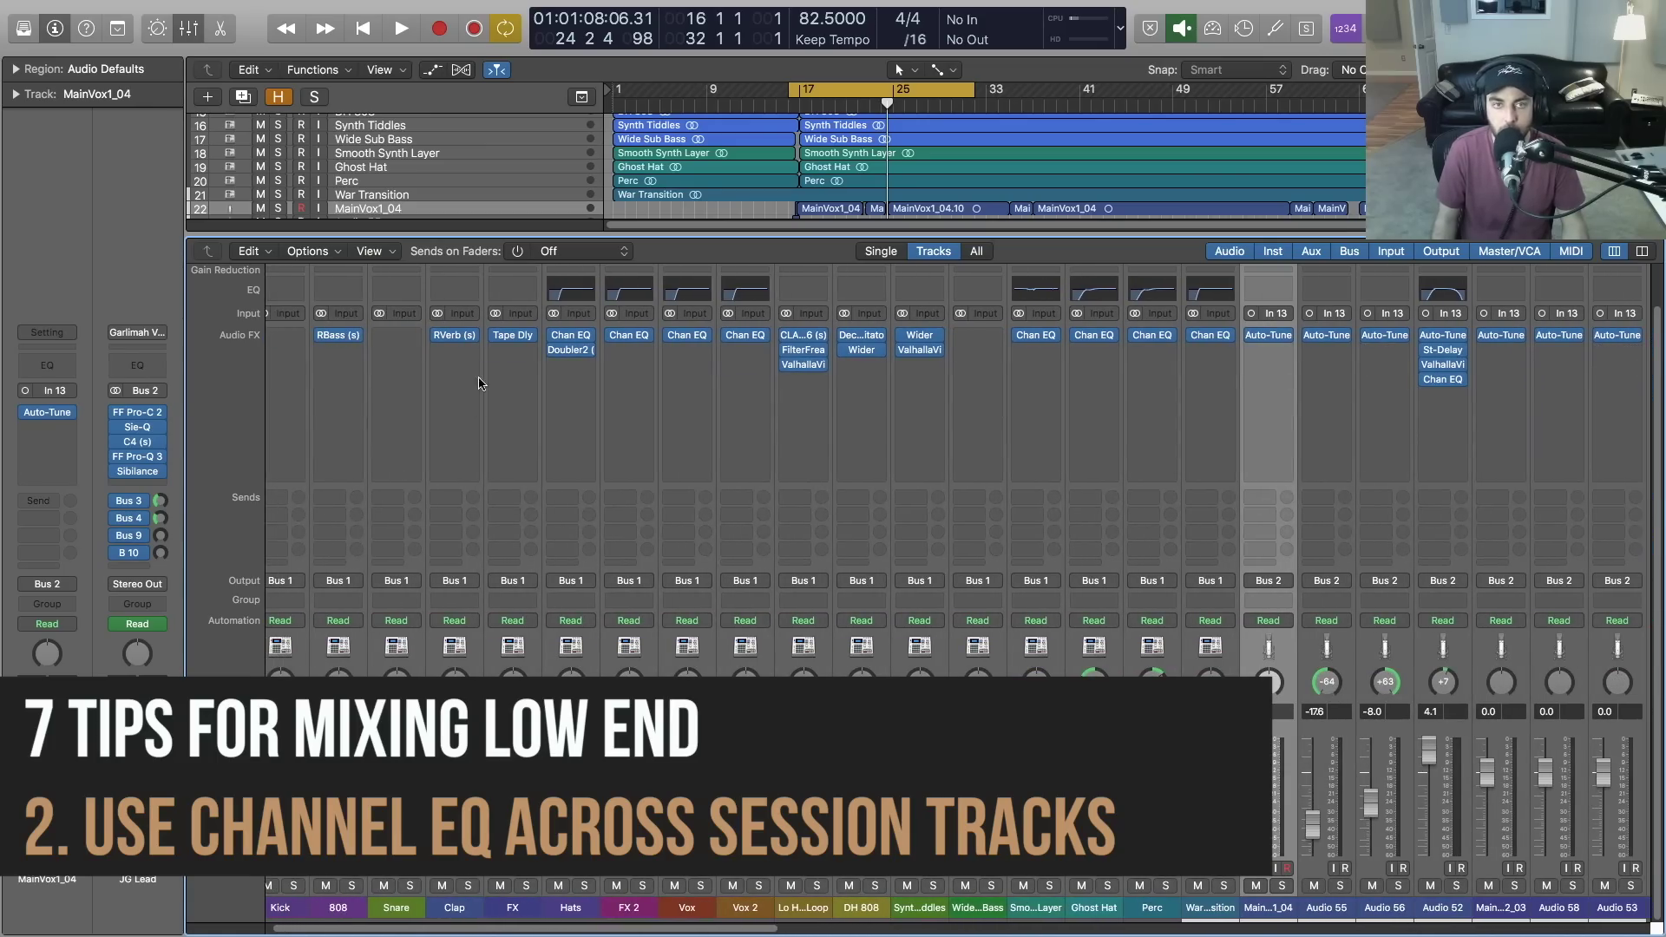
{"action": "left_click", "coordinate": [583, 292]}
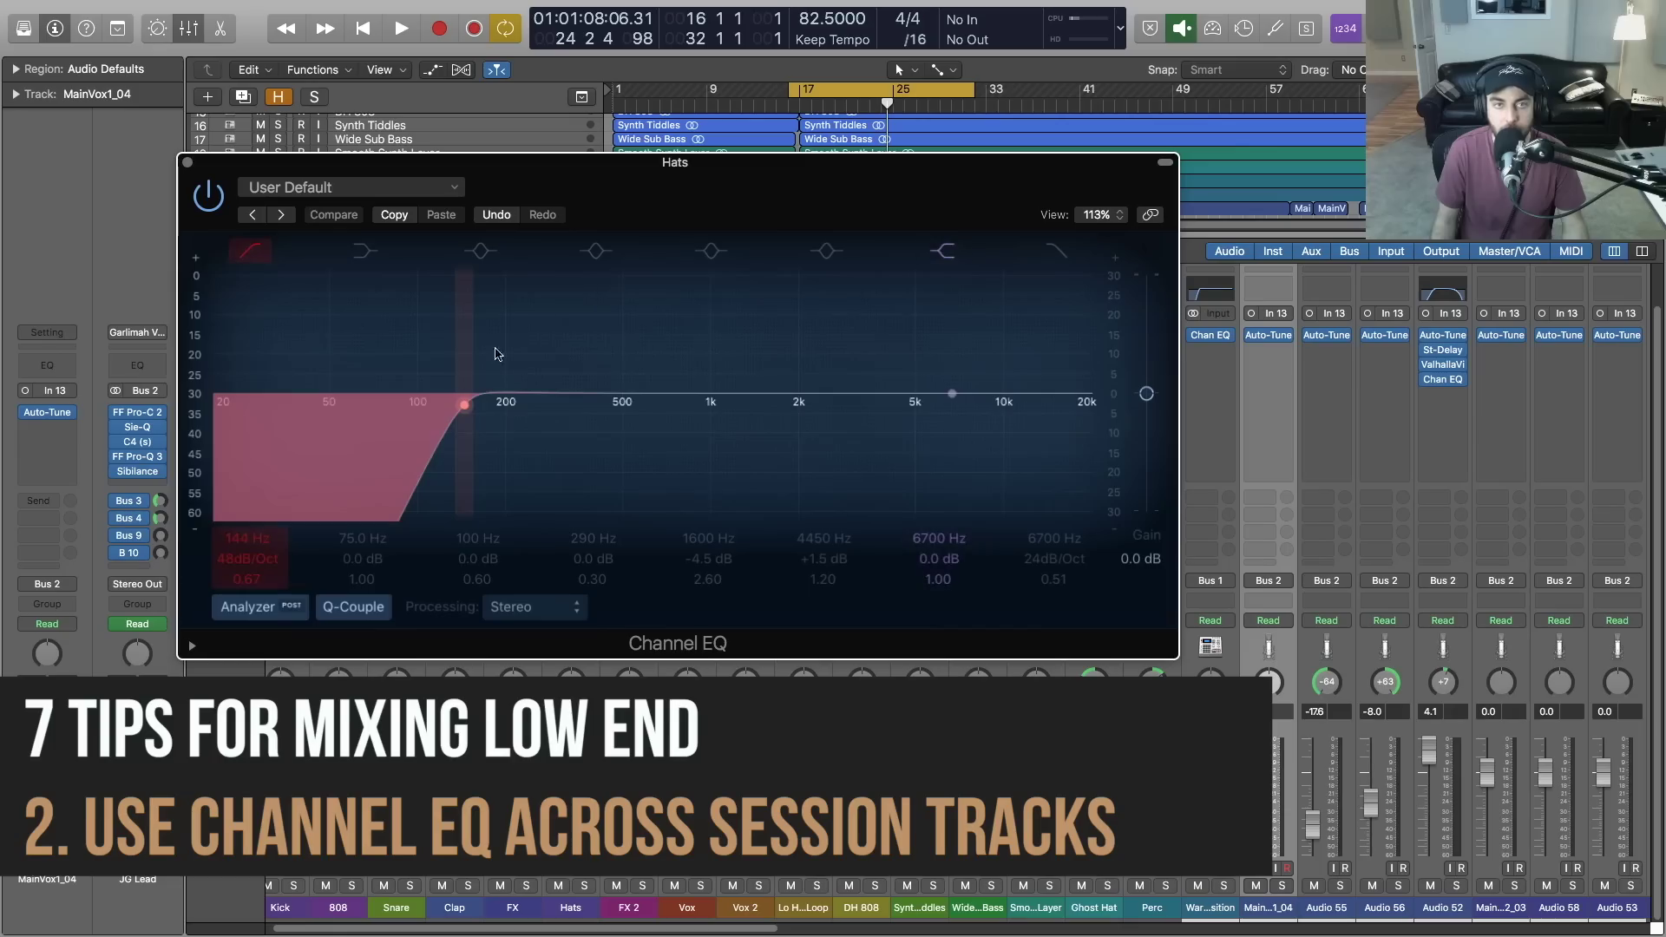
{"action": "left_click", "coordinate": [187, 162]}
{"action": "left_click", "coordinate": [623, 294]}
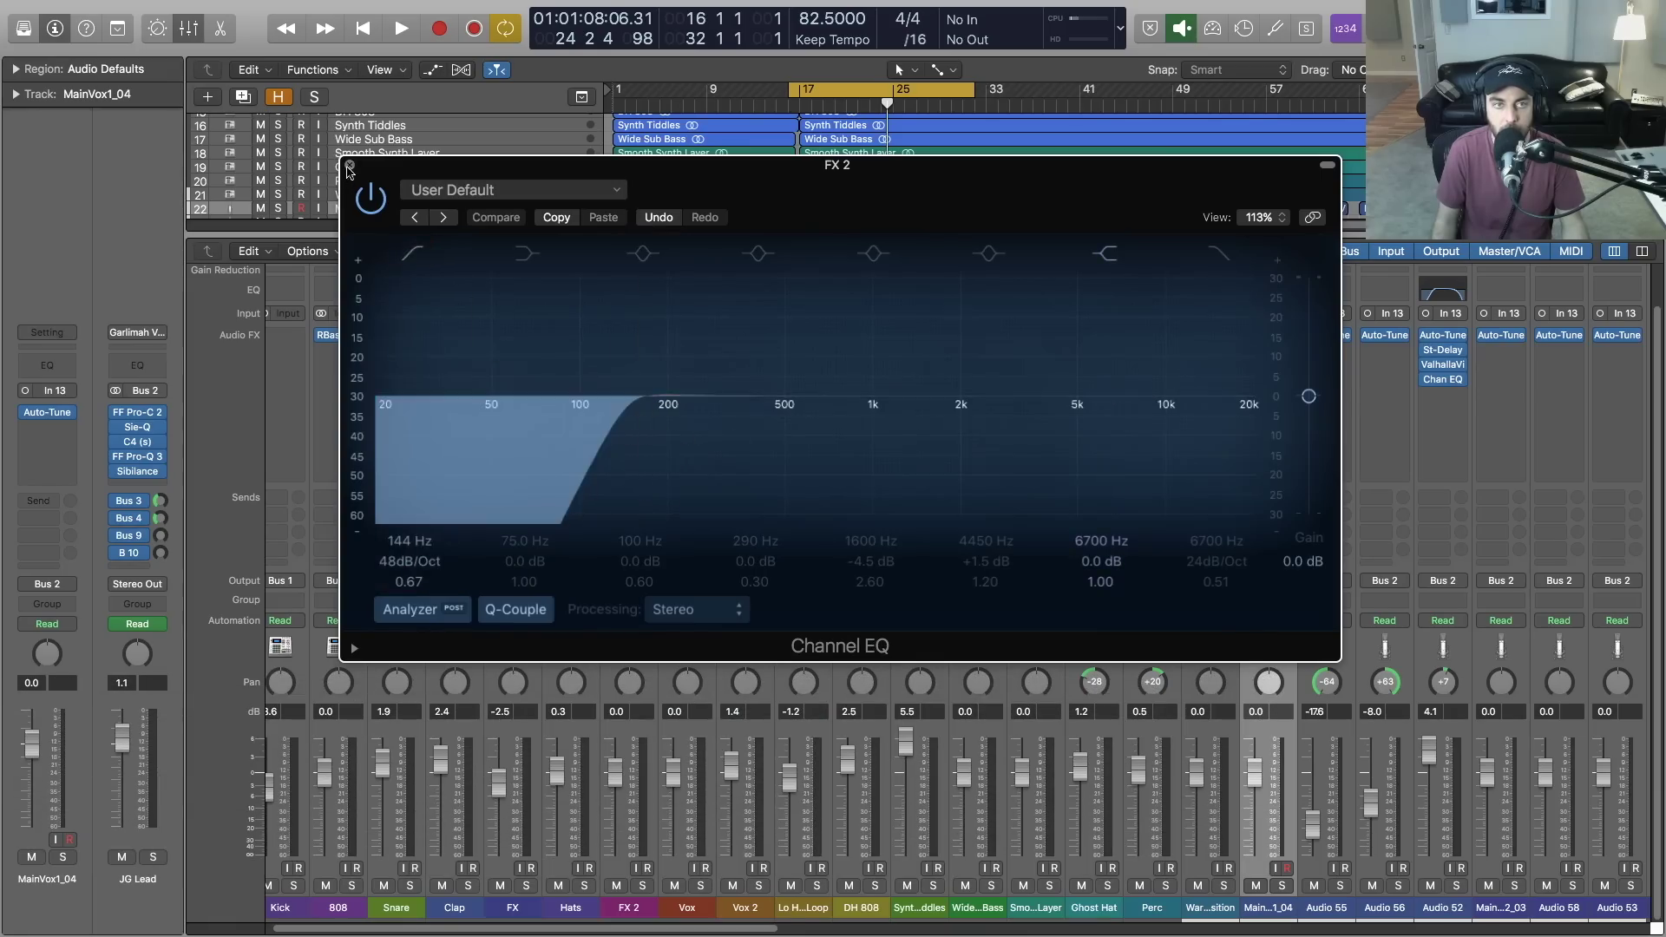
{"action": "left_click", "coordinate": [350, 165]}
{"action": "left_click", "coordinate": [748, 345]}
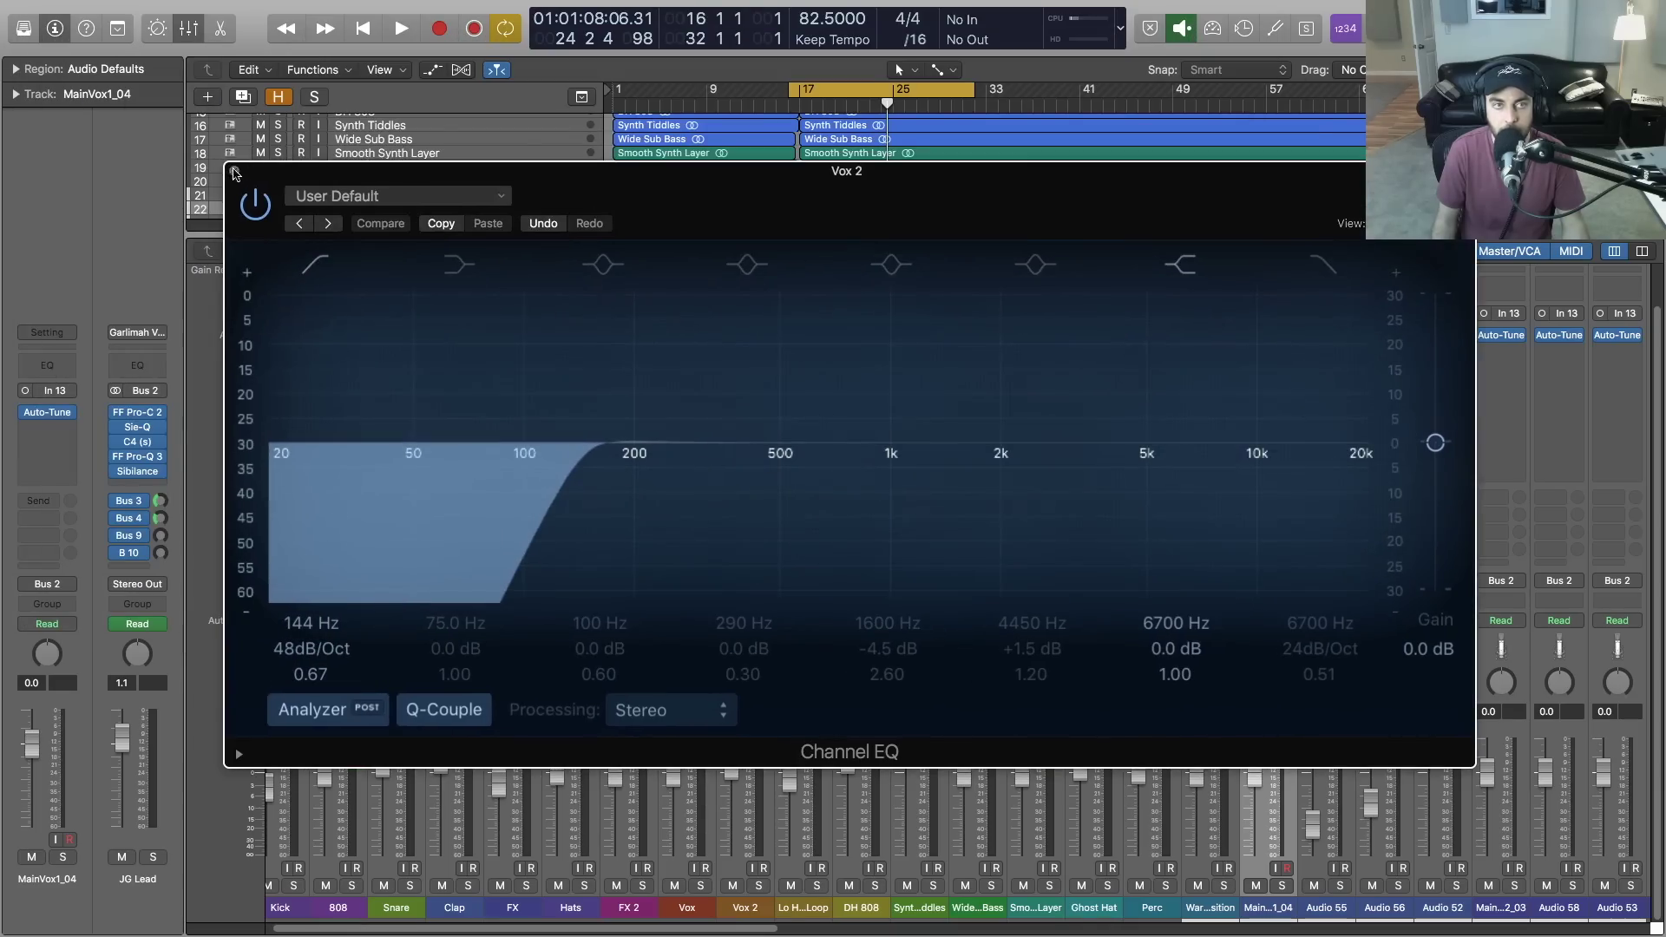
{"action": "left_click", "coordinate": [235, 172]}
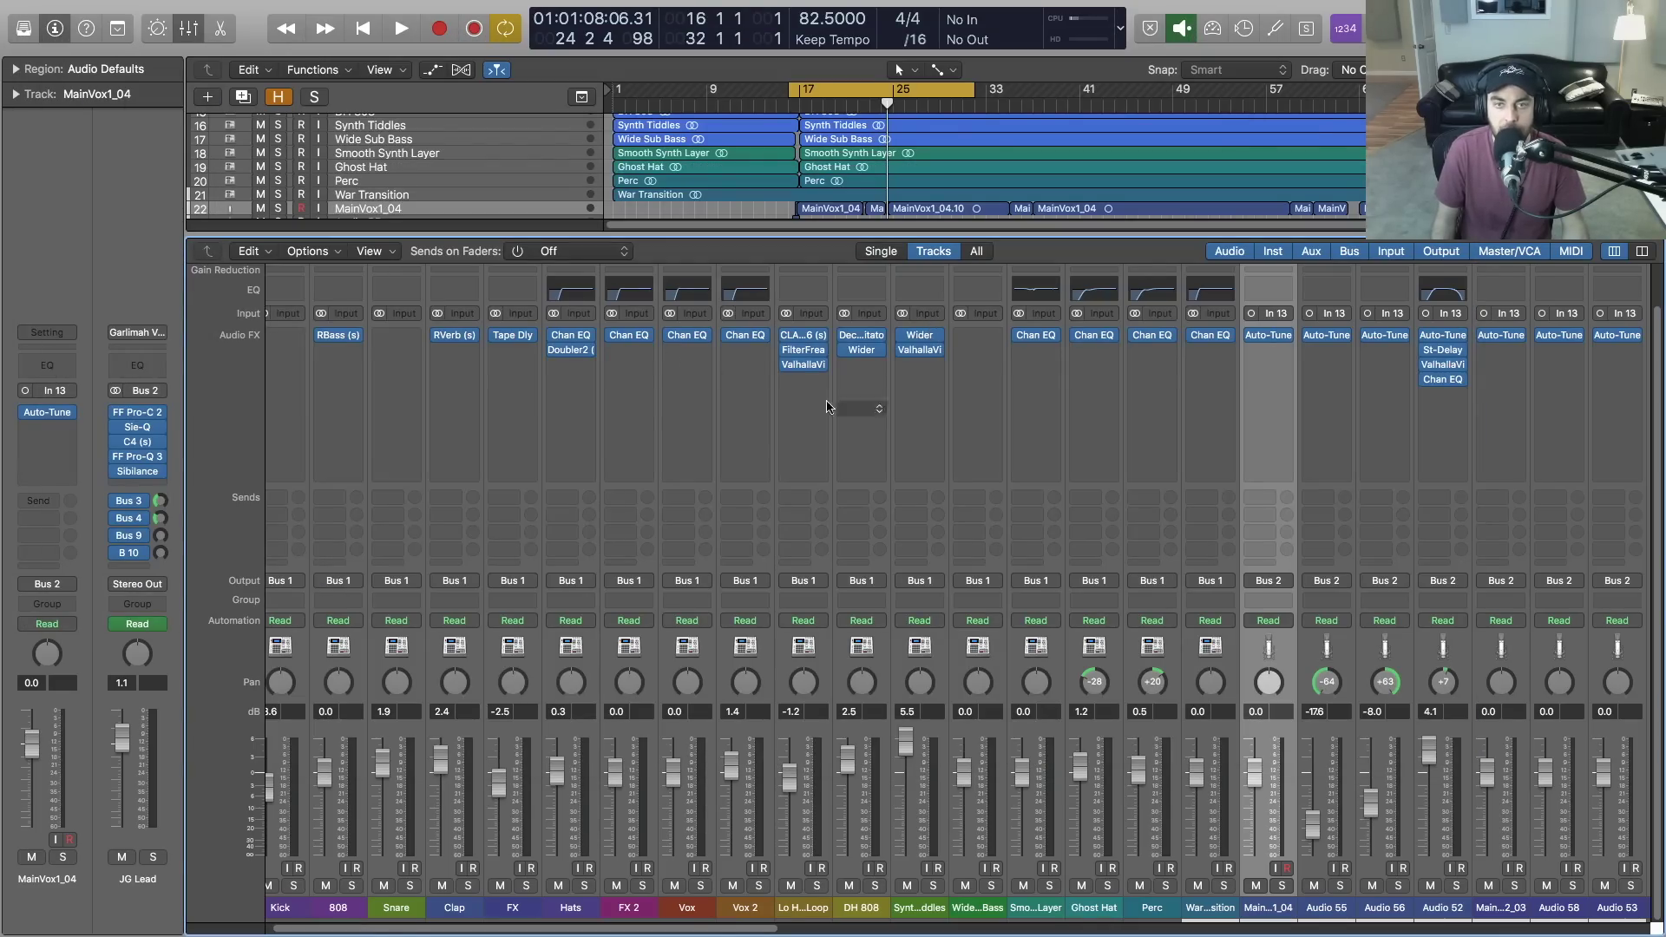
Inspect the Channel EQ curve on the Ghost Hat channel and close the plug-in
{"action": "scroll", "coordinate": [777, 381], "scroll_direction": "right", "scroll_amount": 10}
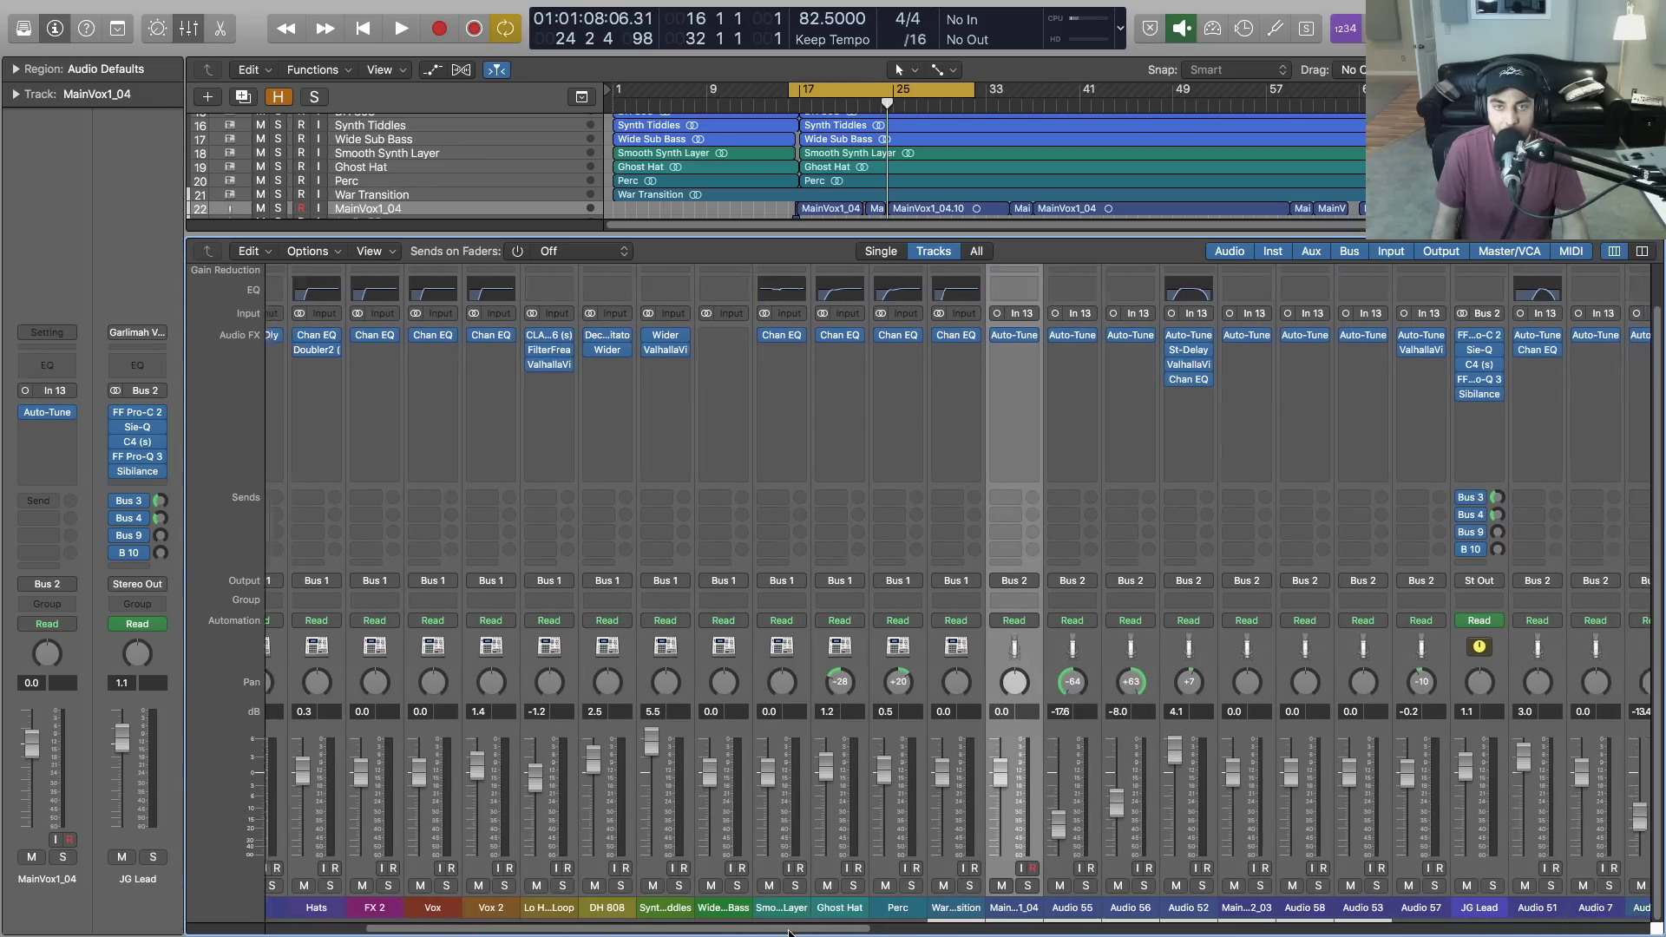
{"action": "left_click", "coordinate": [709, 296]}
{"action": "left_click_drag", "start_coordinate": [523, 94], "coordinate": [681, 182]}
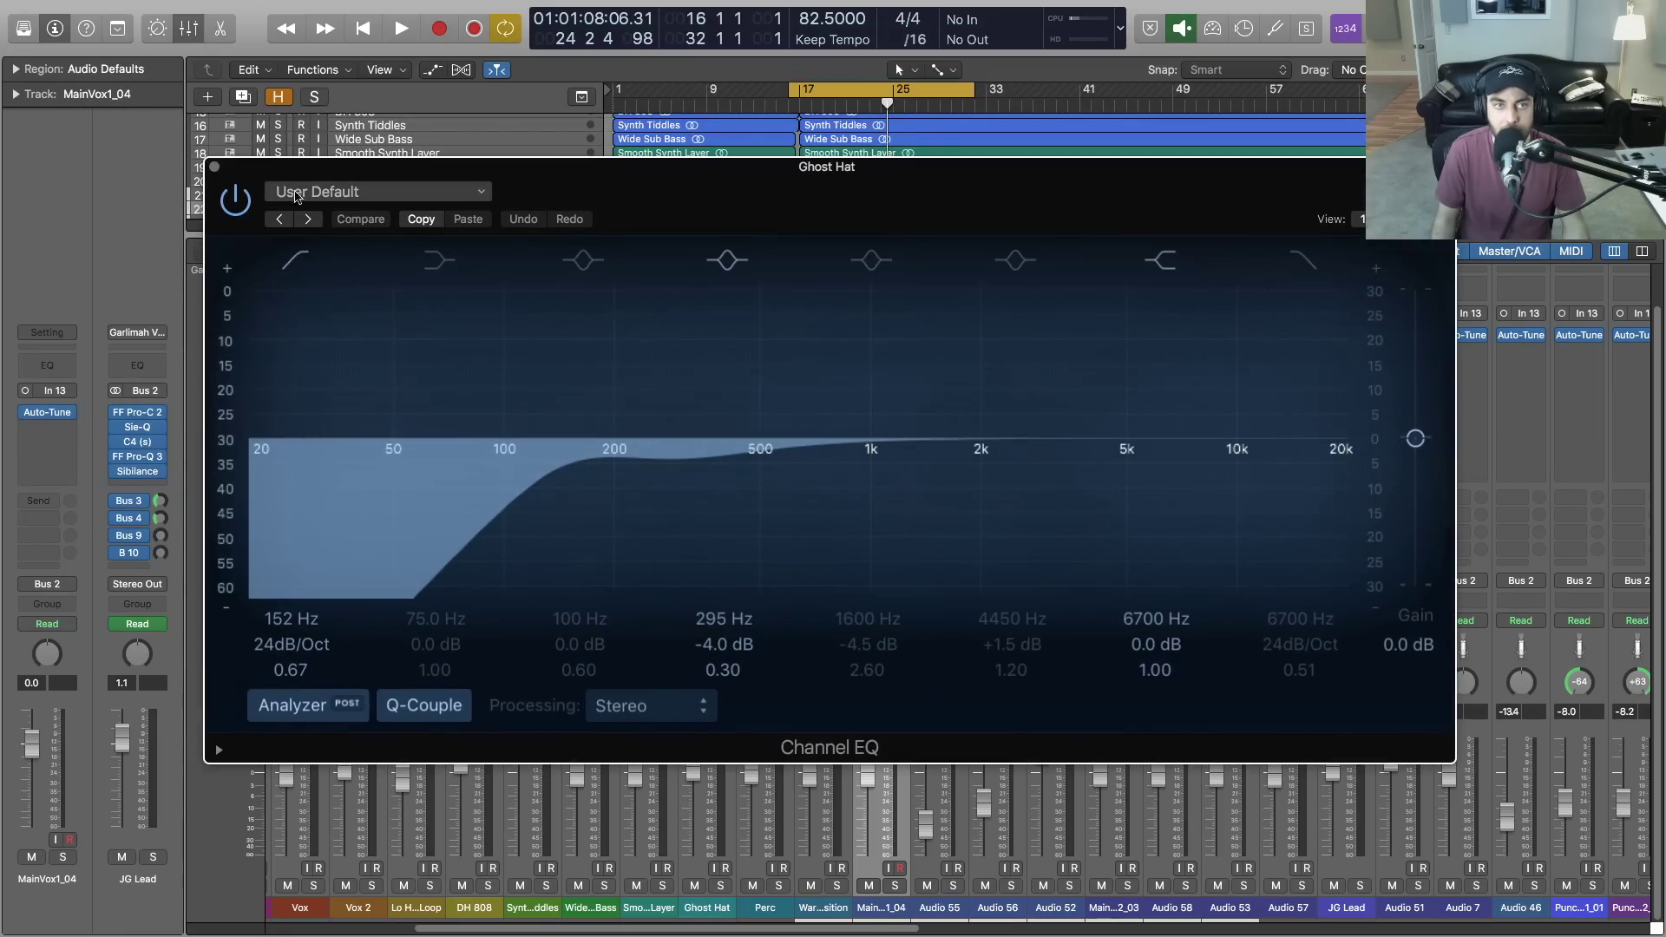
{"action": "left_click", "coordinate": [214, 166]}
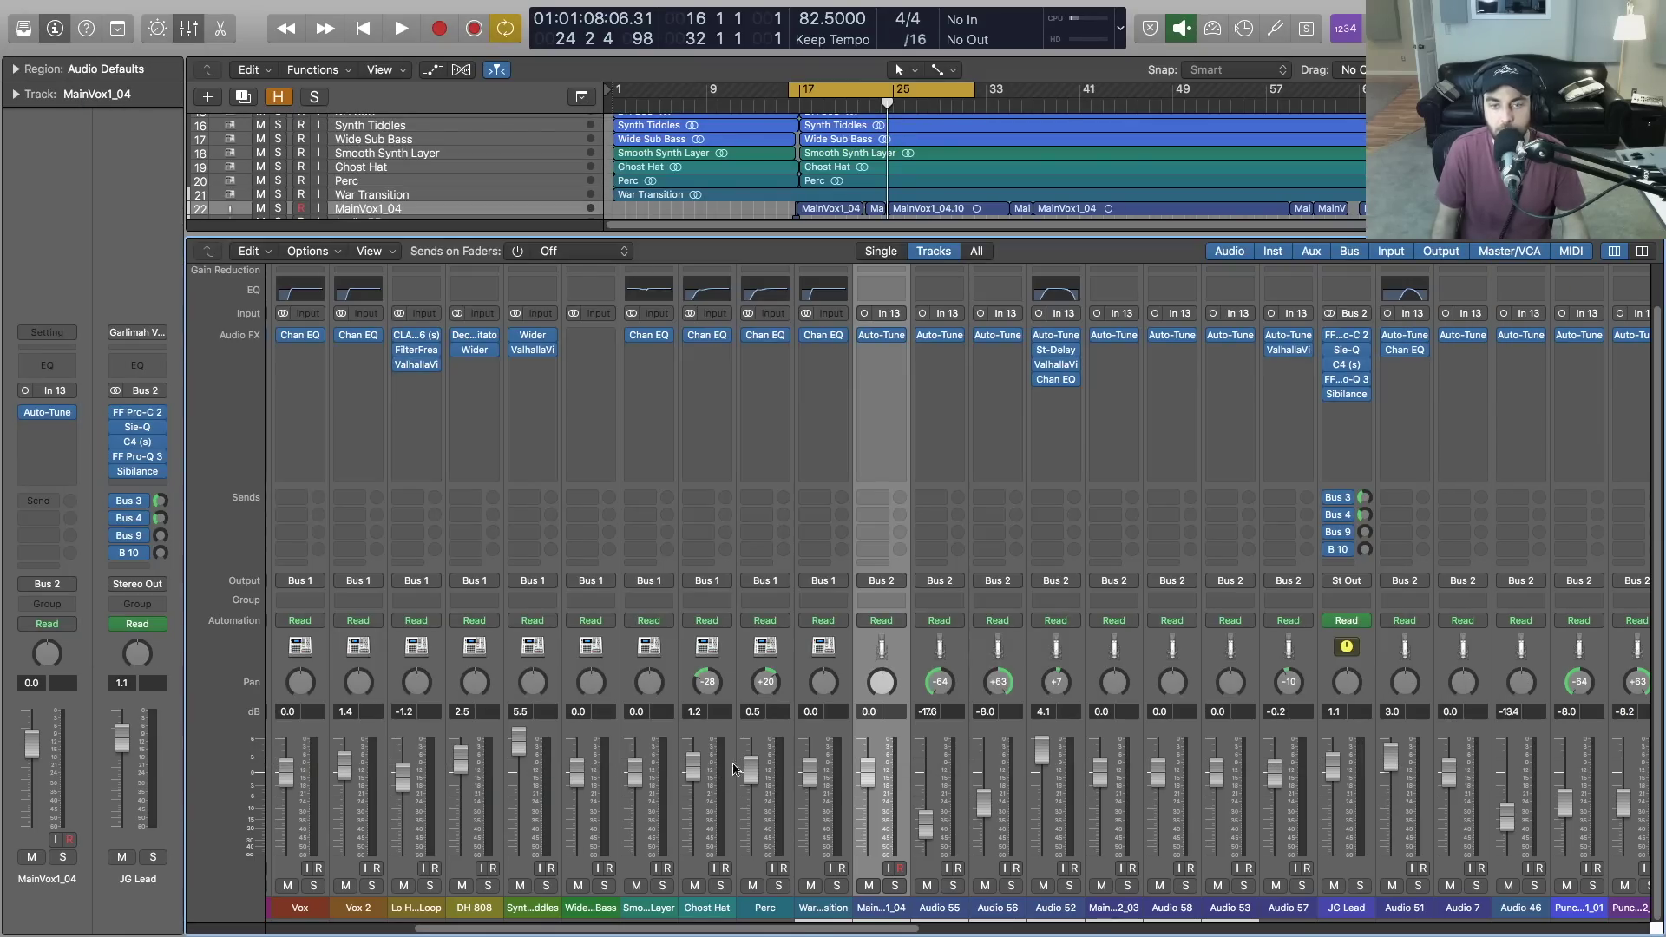
Select the War Transition channel and examine the low cut in its Channel EQ
{"action": "left_click_drag", "start_coordinate": [784, 930], "coordinate": [803, 933]}
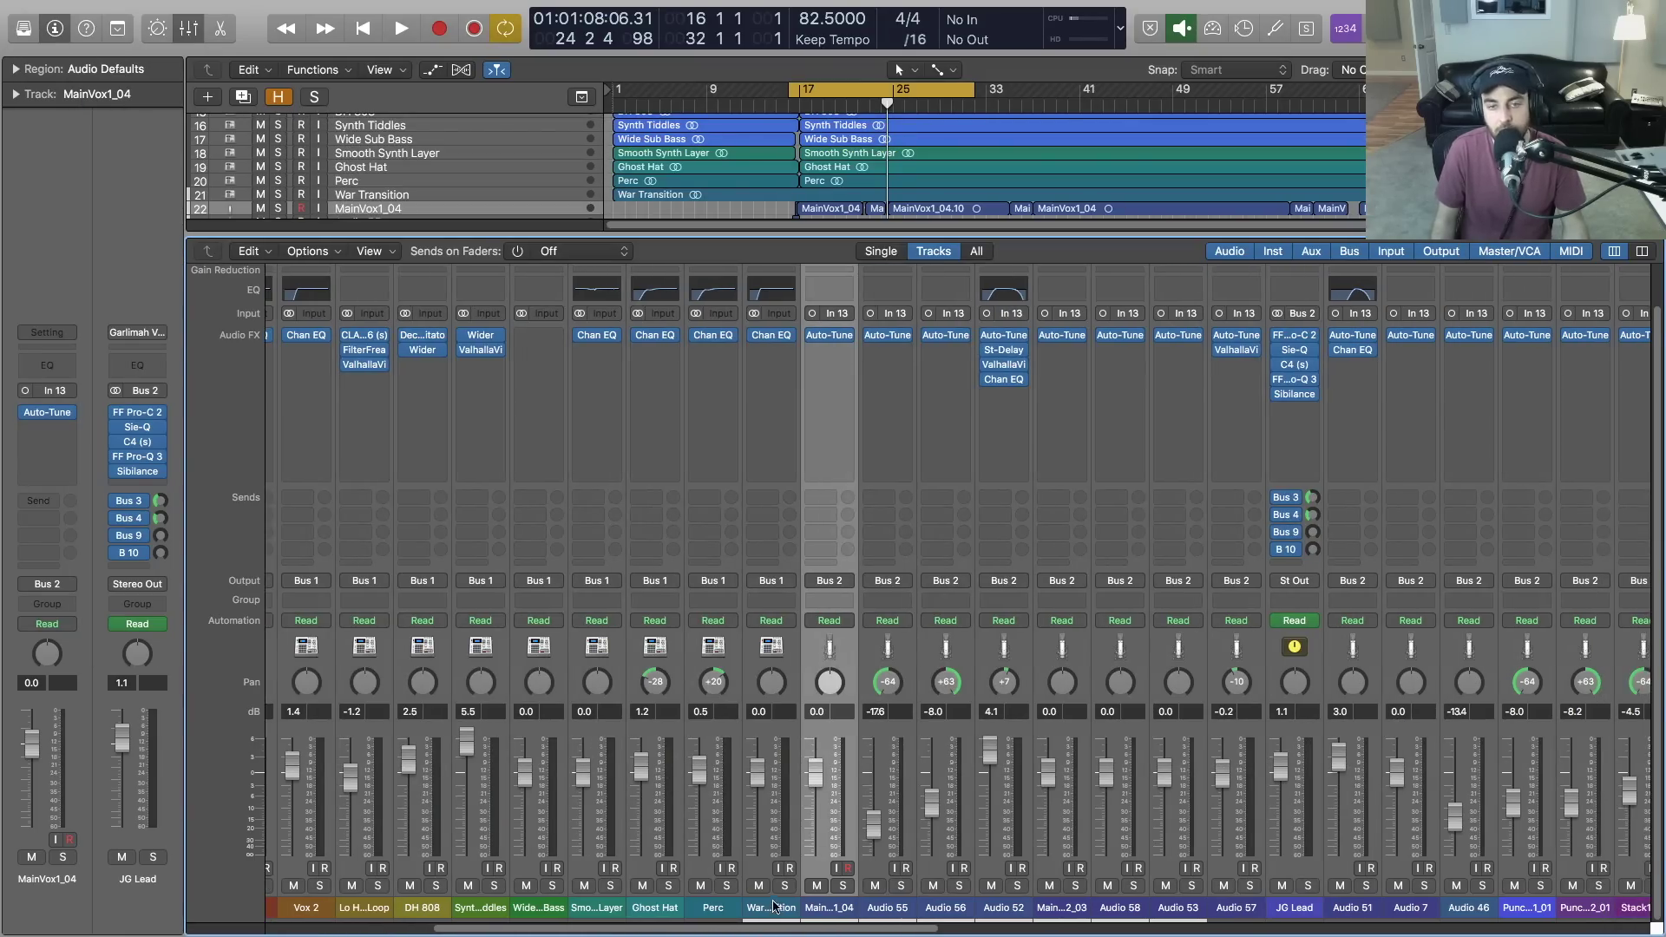
{"action": "left_click", "coordinate": [775, 908]}
{"action": "left_click", "coordinate": [661, 911]}
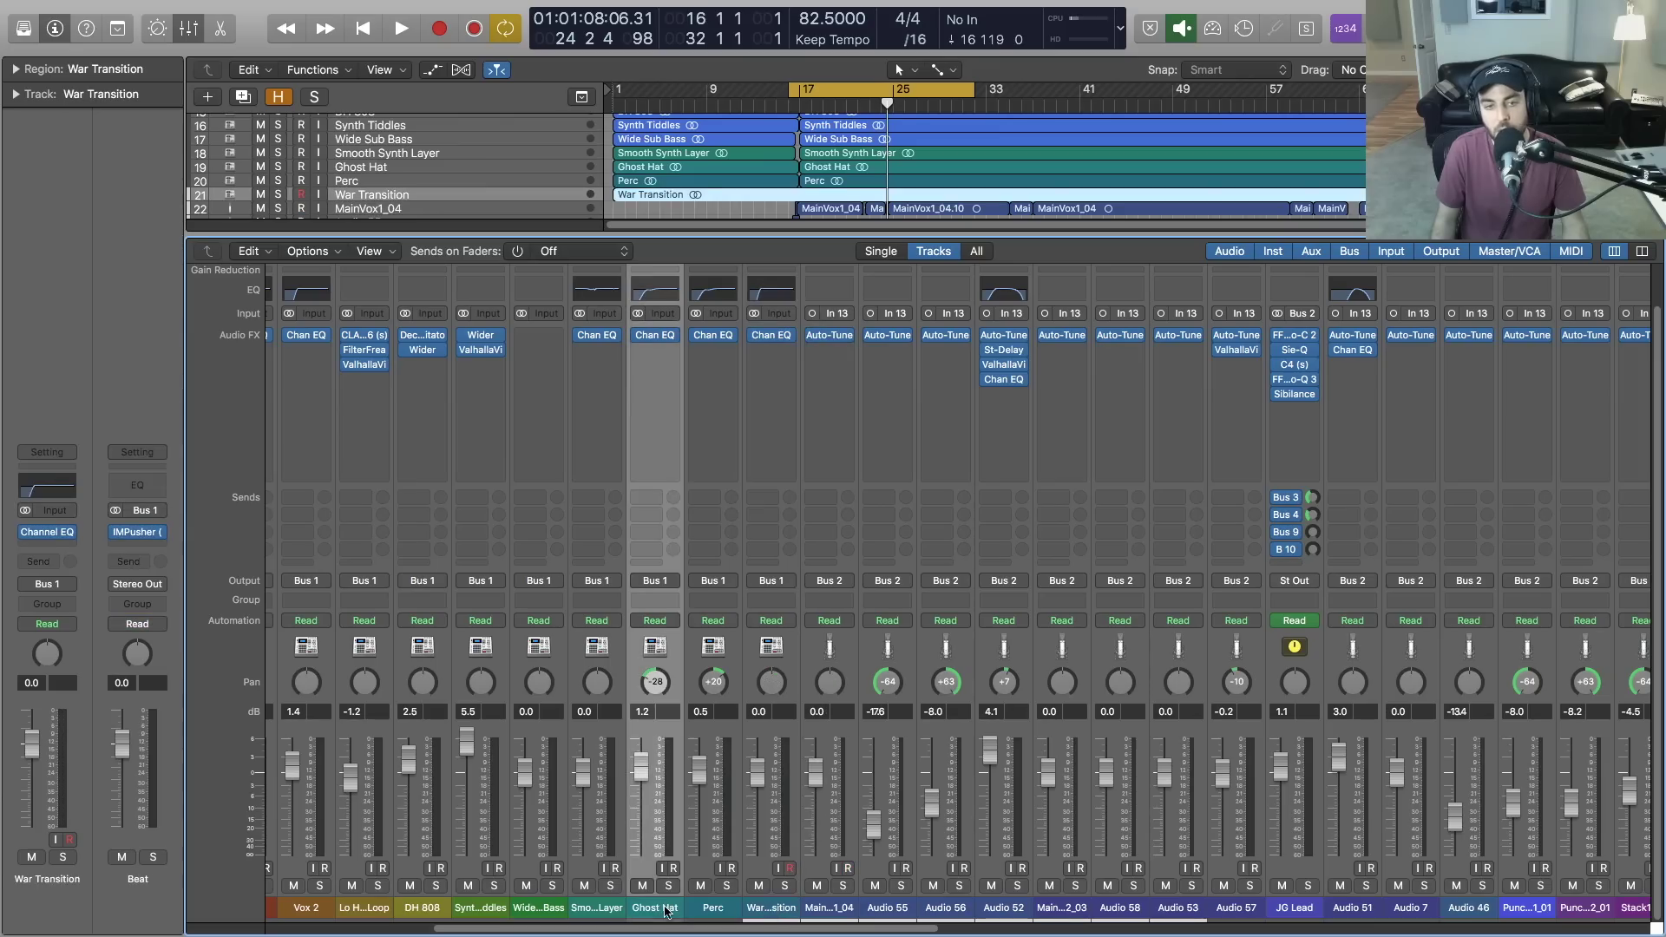
{"action": "left_click", "coordinate": [775, 908]}
{"action": "left_click", "coordinate": [772, 299]}
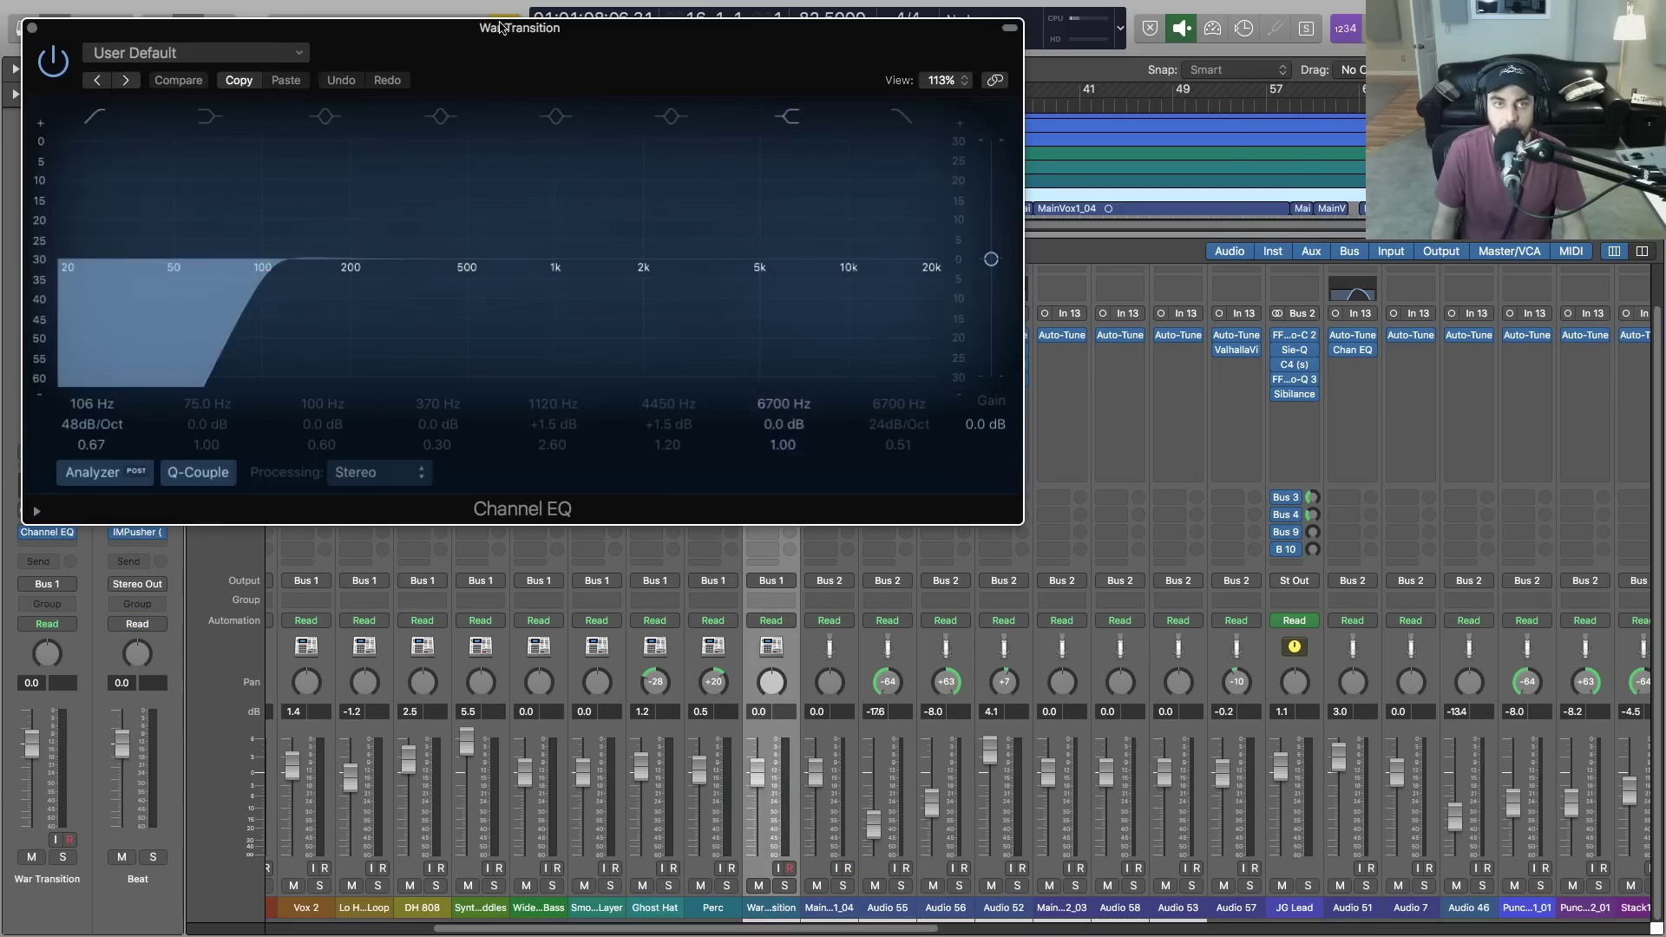
{"action": "left_click_drag", "start_coordinate": [494, 17], "coordinate": [790, 173]}
{"action": "left_click", "coordinate": [321, 174]}
Examine the low and high cuts in the Channel EQ on the JG Lead Verb channel
{"action": "left_click_drag", "start_coordinate": [855, 930], "coordinate": [1356, 934]}
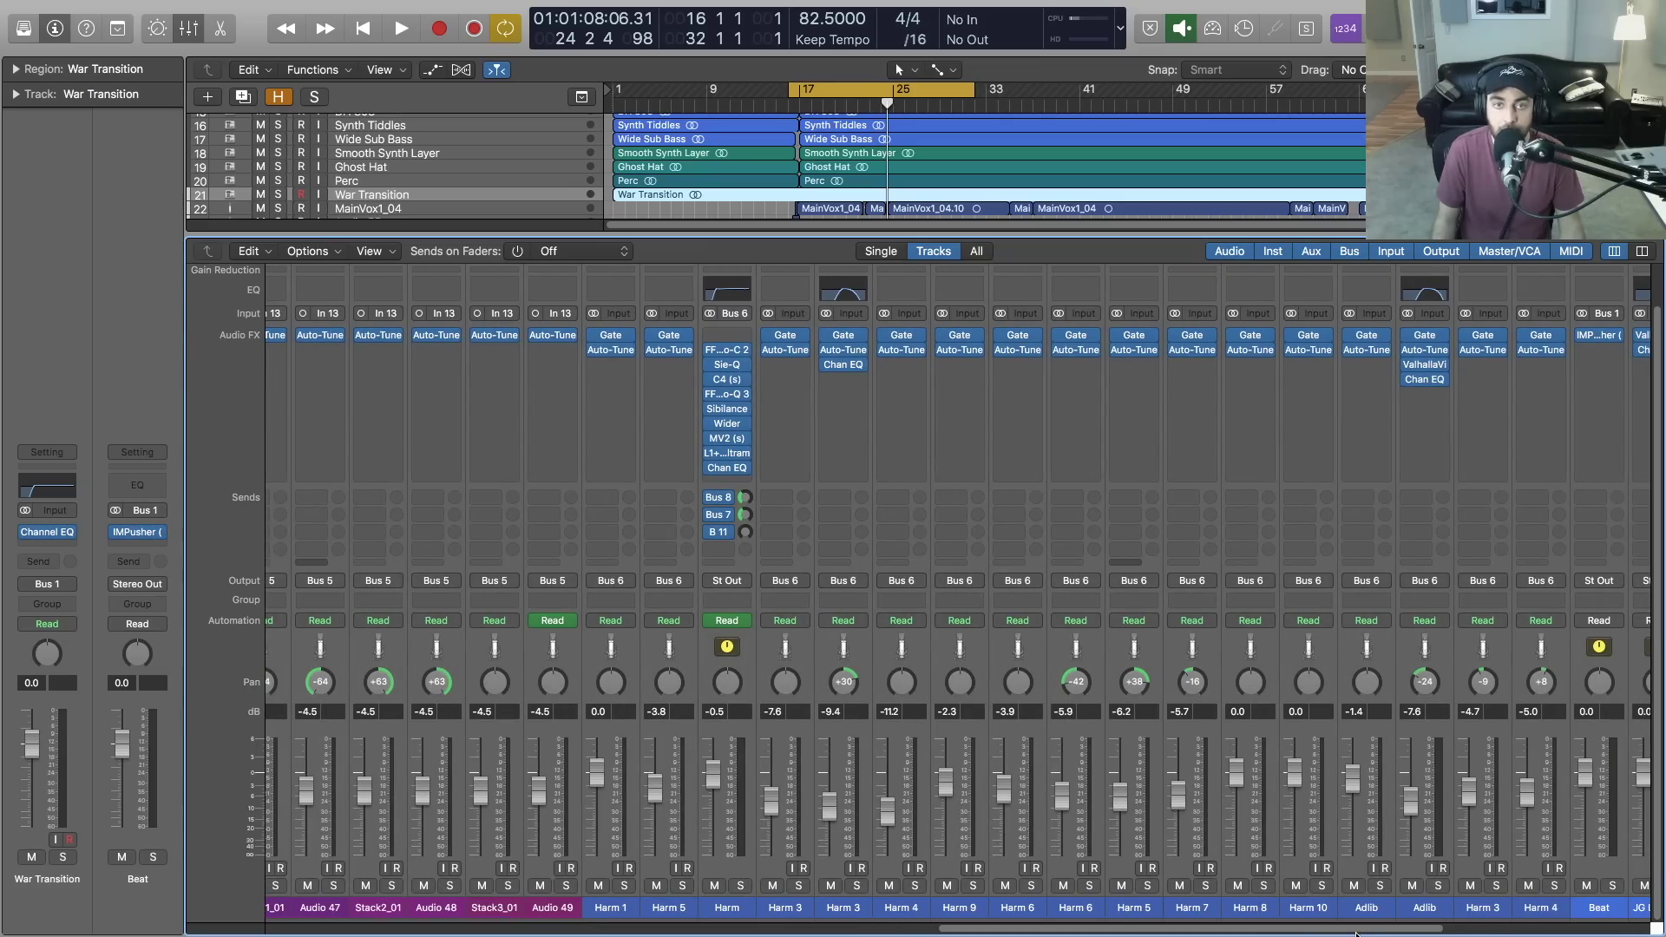
{"action": "left_click_drag", "start_coordinate": [1355, 933], "coordinate": [1490, 933]}
{"action": "scroll", "coordinate": [1202, 423], "scroll_direction": "right", "scroll_amount": 3}
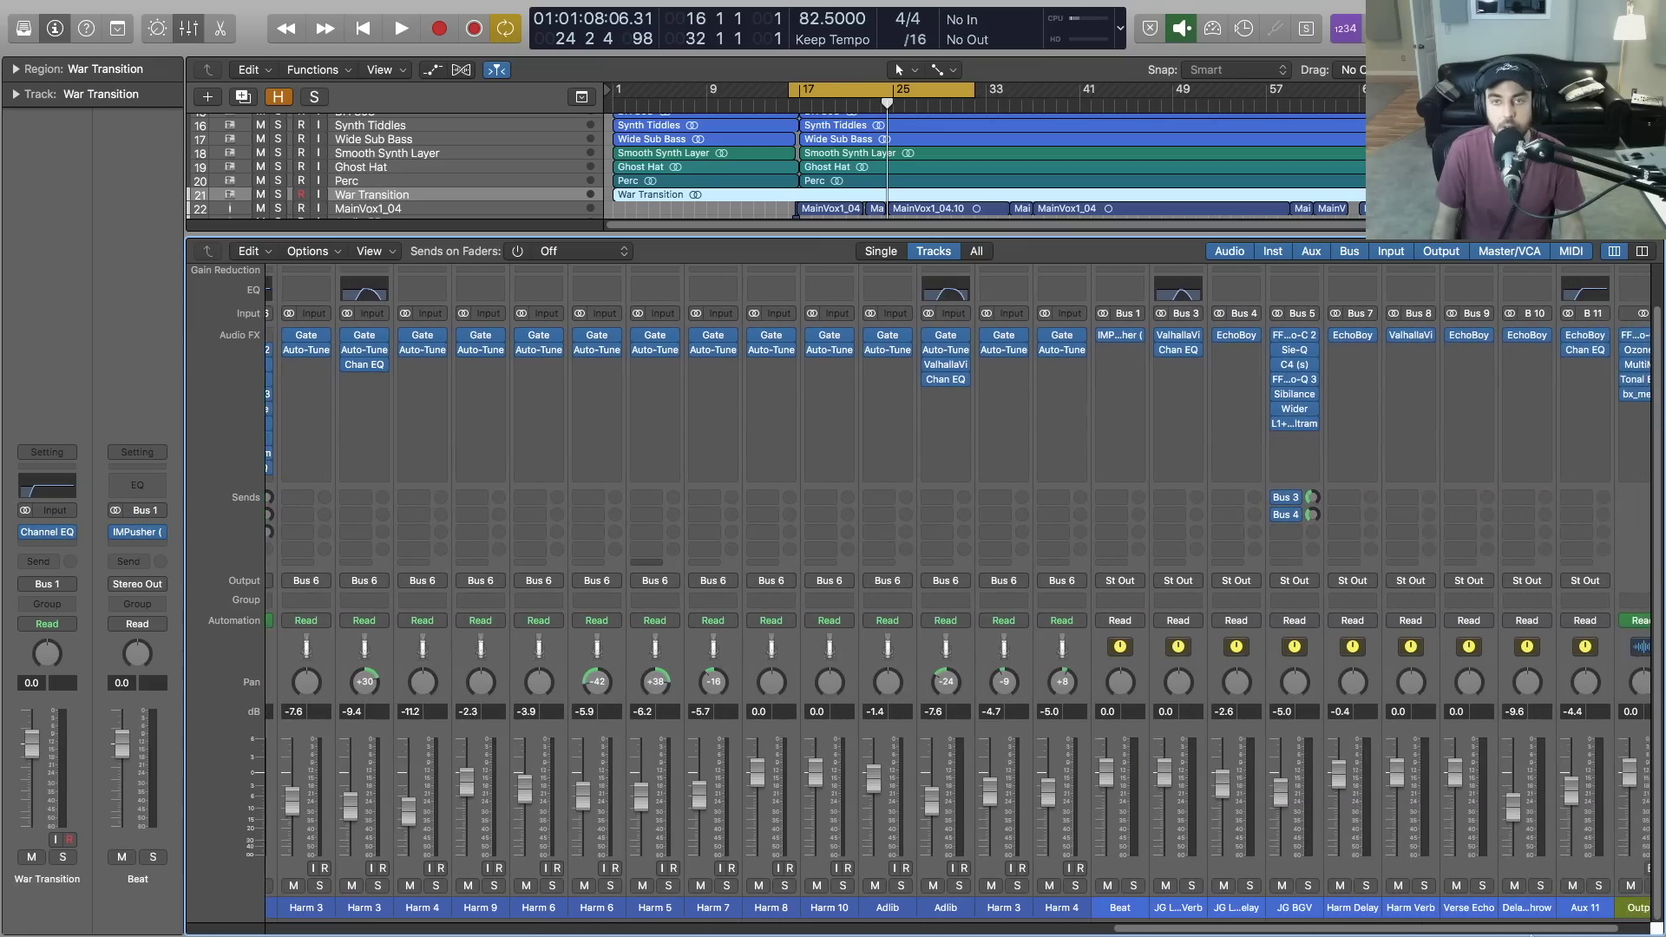
{"action": "left_click", "coordinate": [1180, 295]}
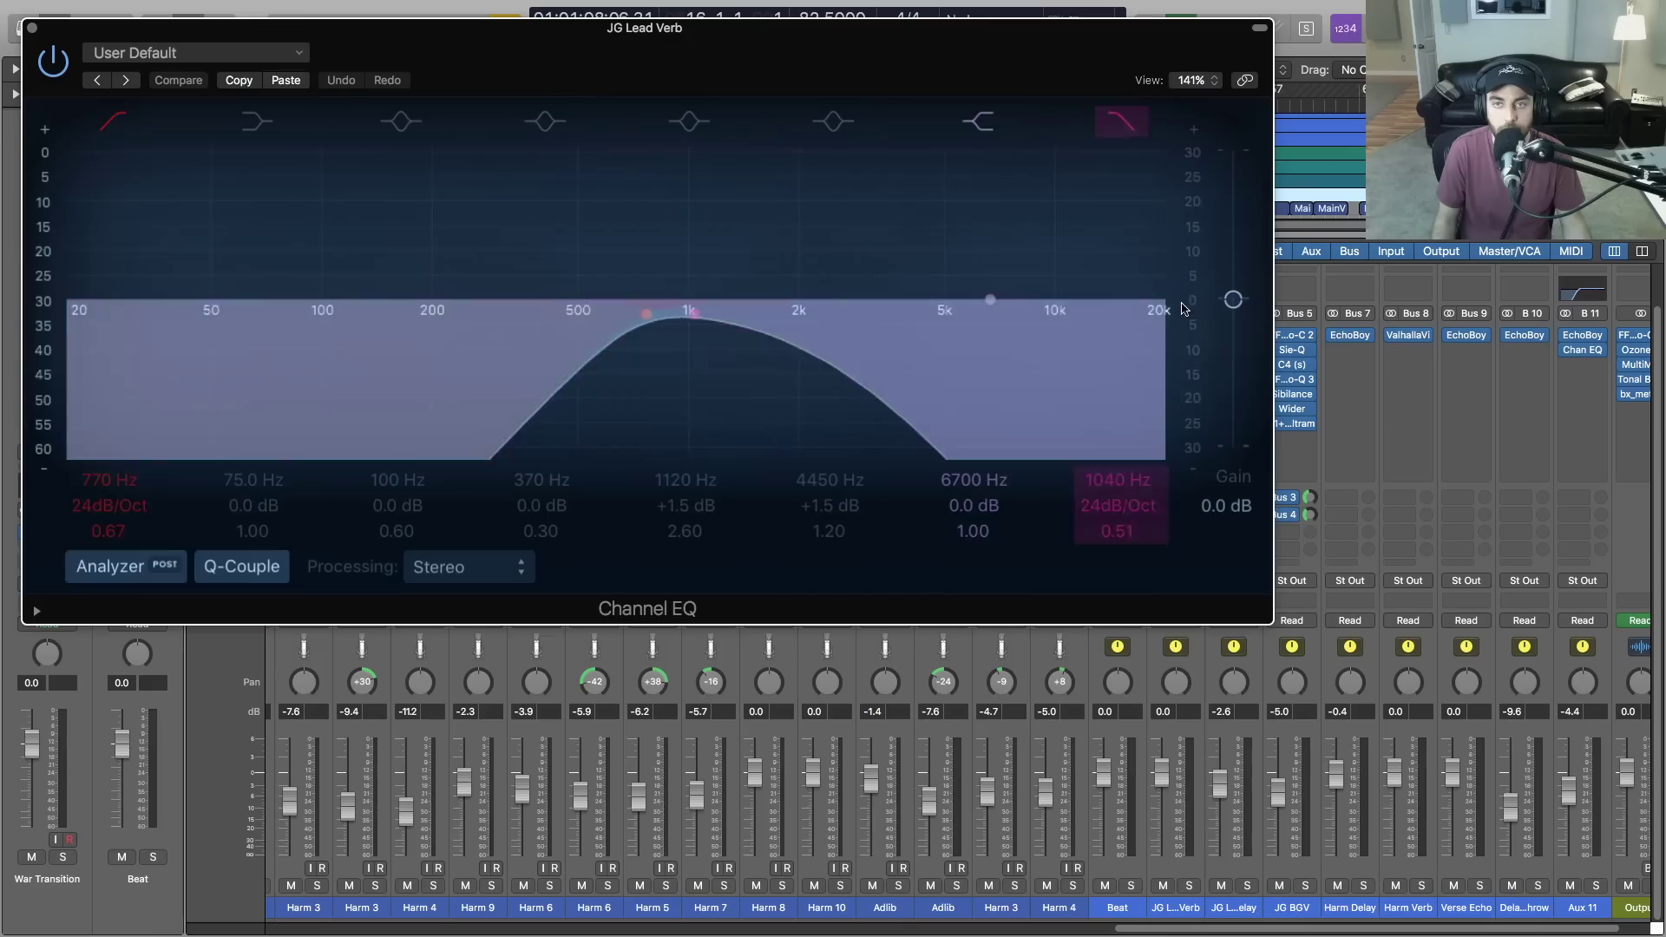
{"action": "left_click", "coordinate": [33, 28]}
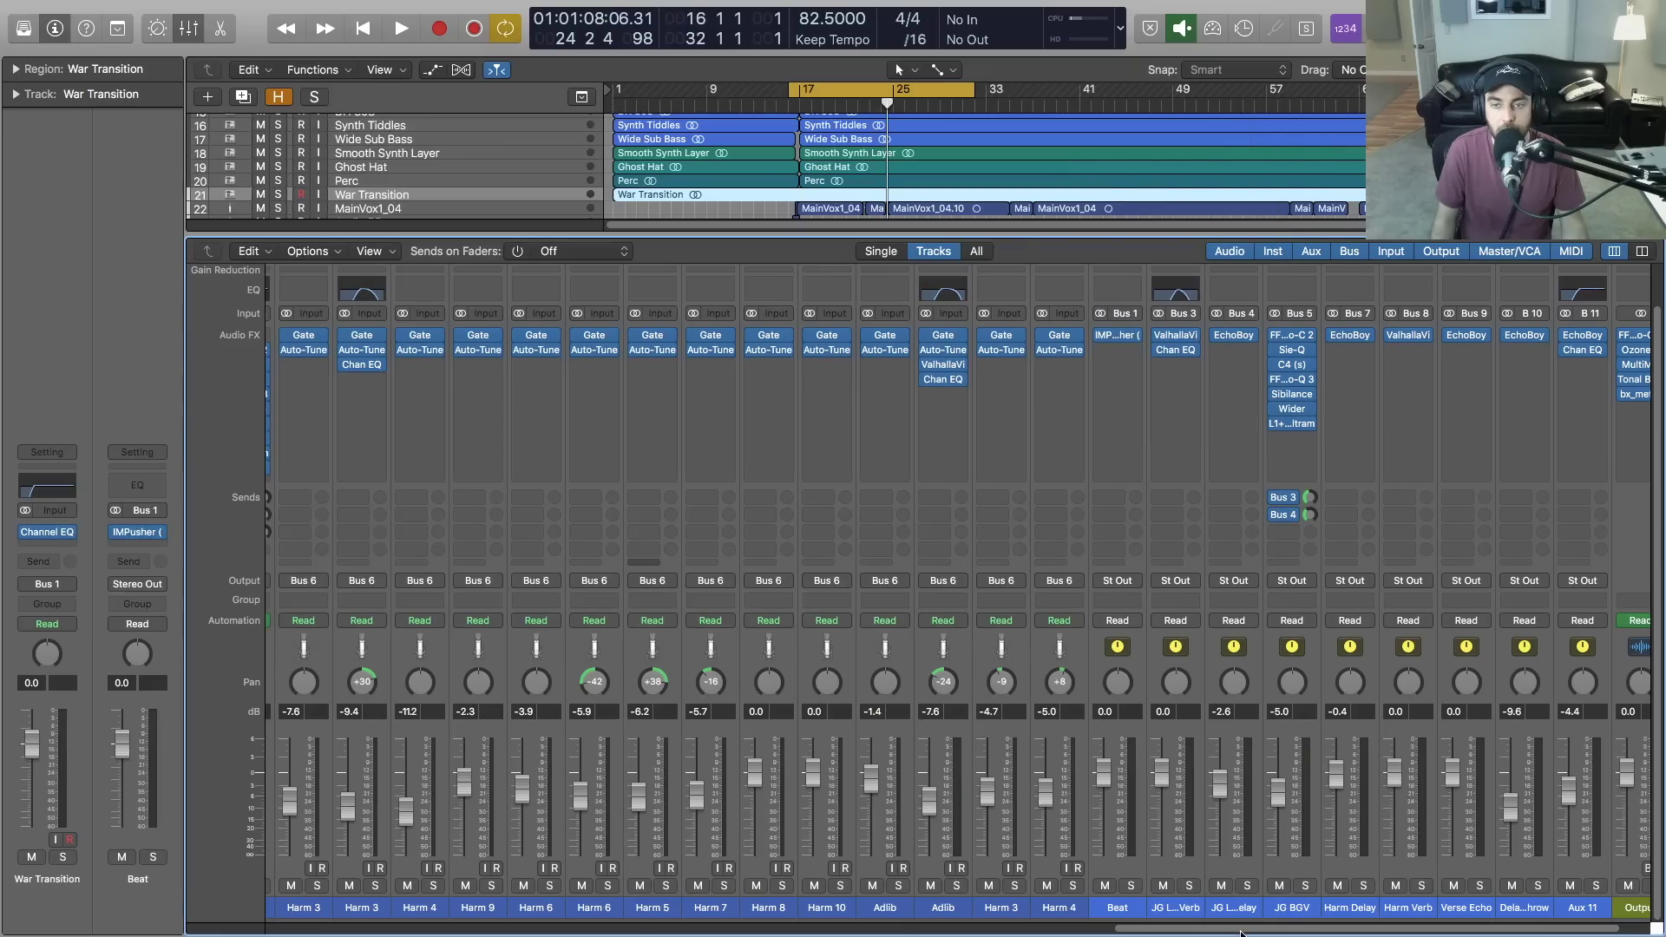
Open the Output channel's Pro-Q 3, change its band shape to Low Cut, and sweep the cutoff down to about 27 Hz and back up
{"action": "scroll", "coordinate": [1045, 701], "scroll_direction": "right", "scroll_amount": 2}
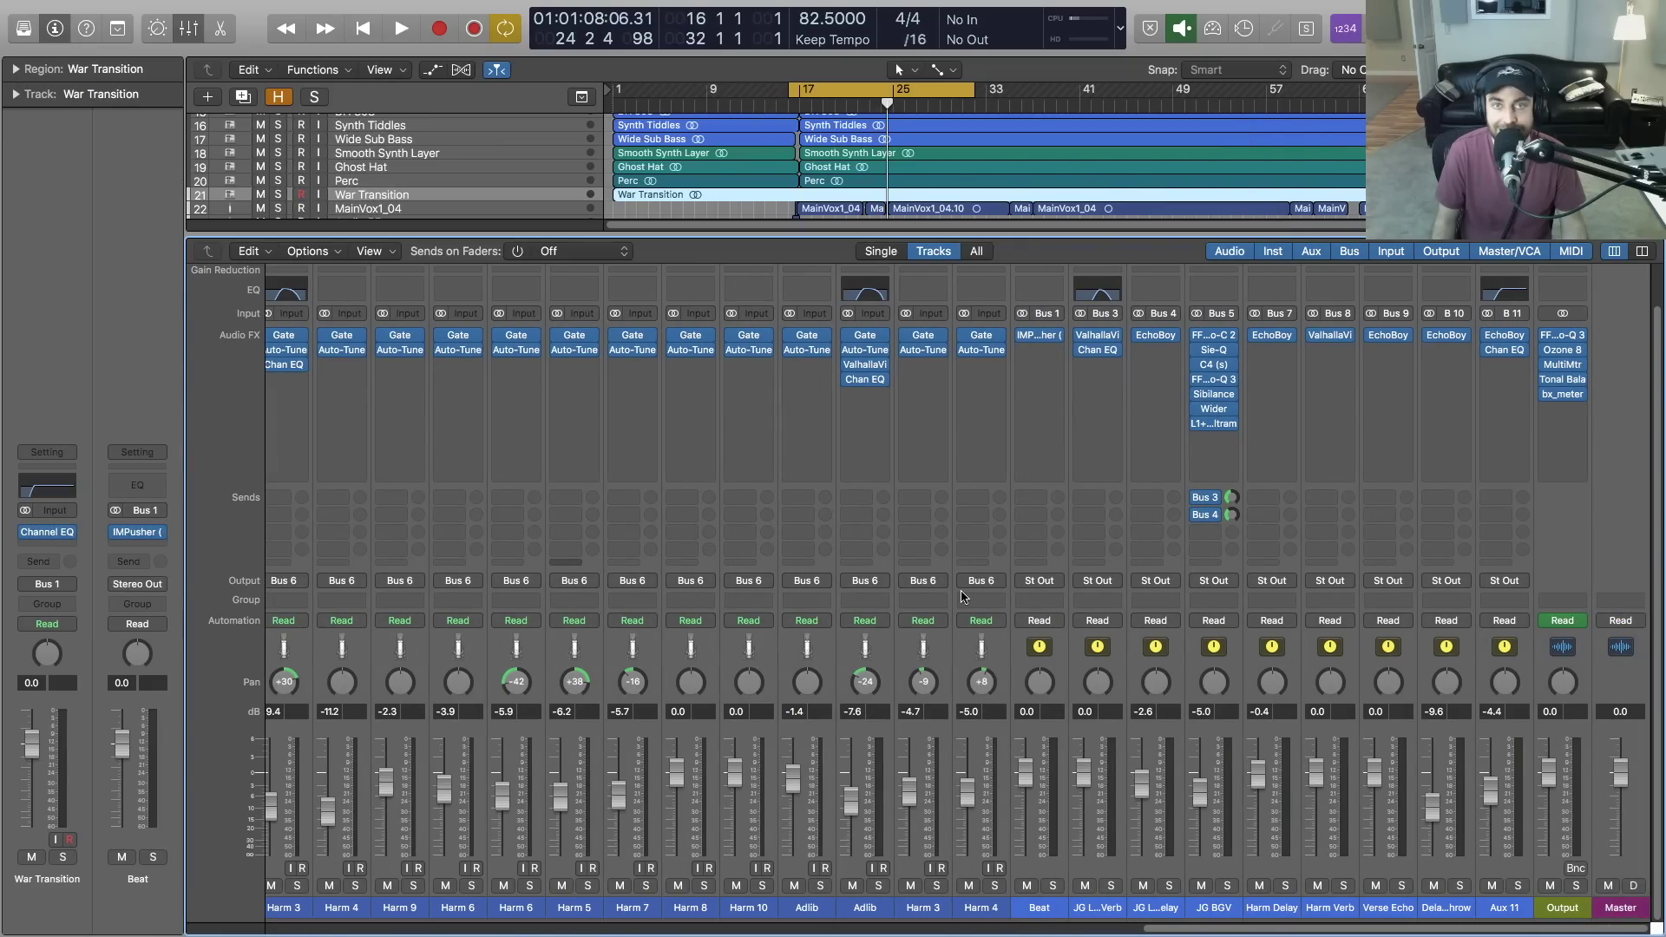
{"action": "left_click", "coordinate": [1564, 339]}
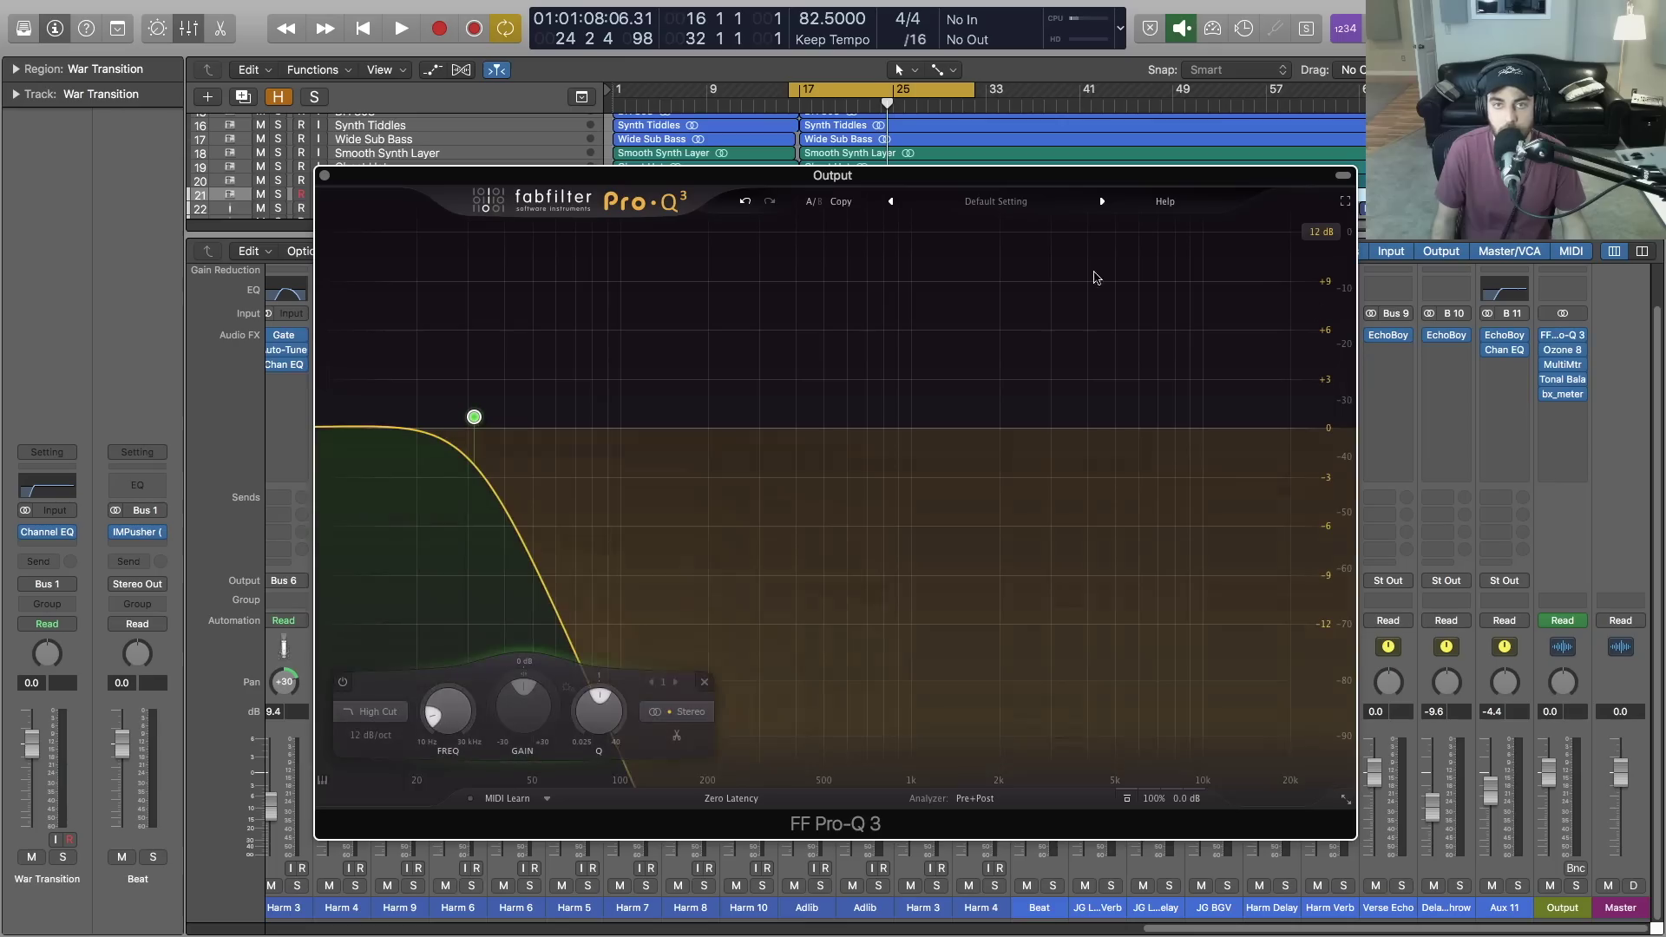
{"action": "left_click_drag", "start_coordinate": [836, 147], "coordinate": [706, 146]}
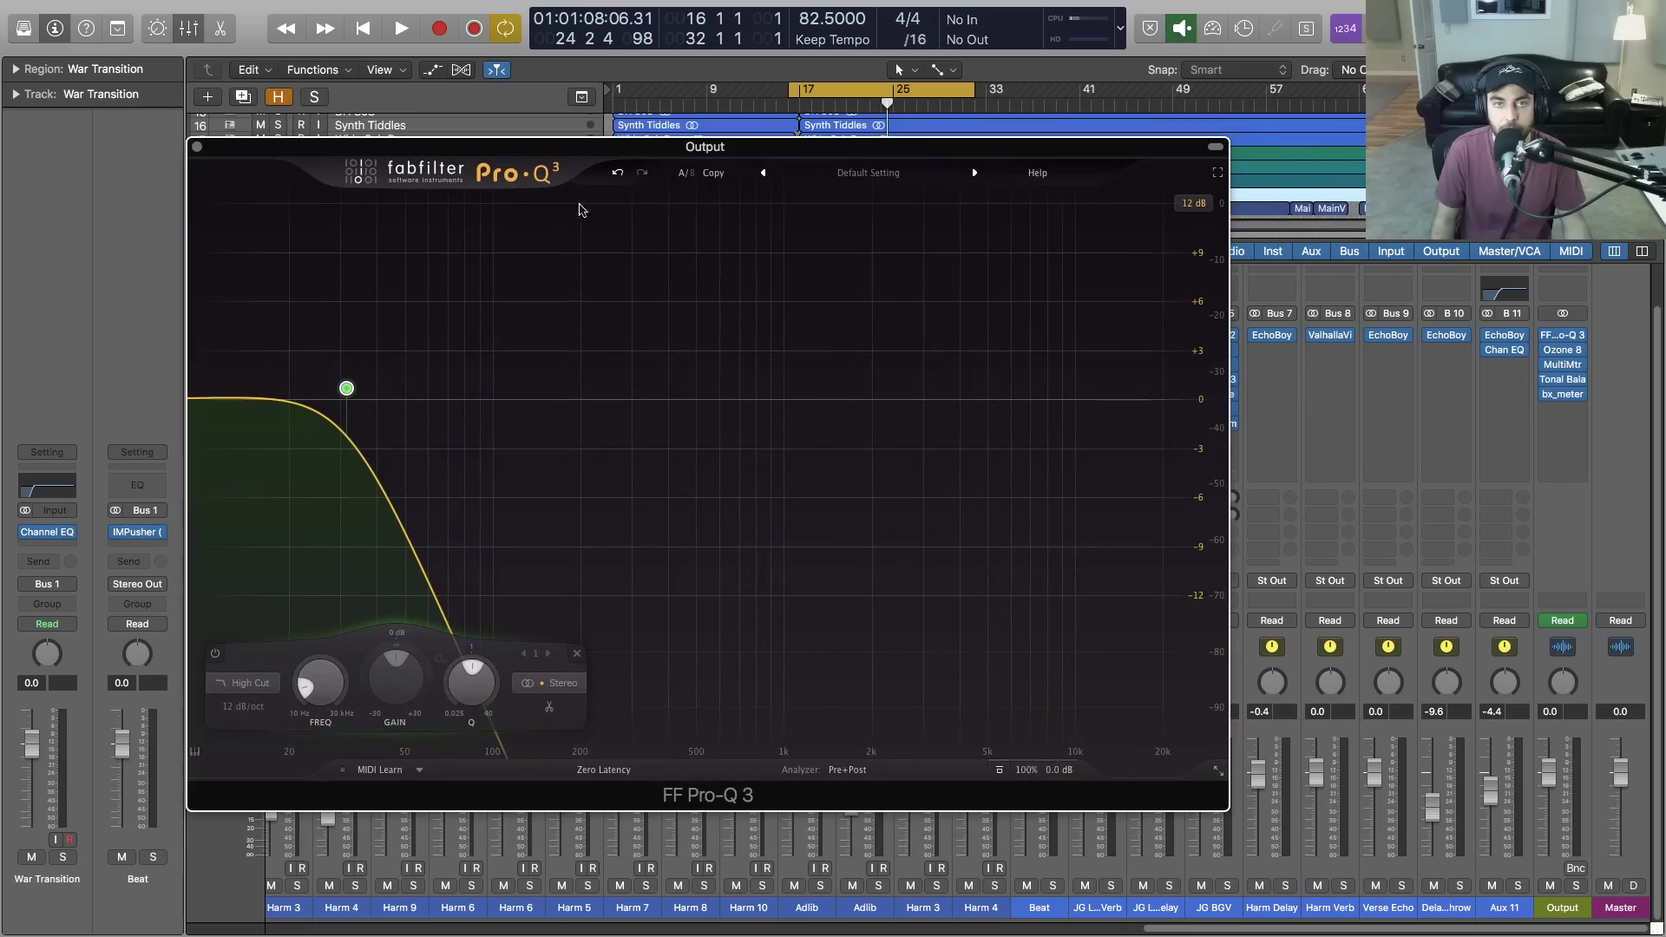
{"action": "left_click", "coordinate": [251, 683]}
{"action": "left_click", "coordinate": [246, 553]}
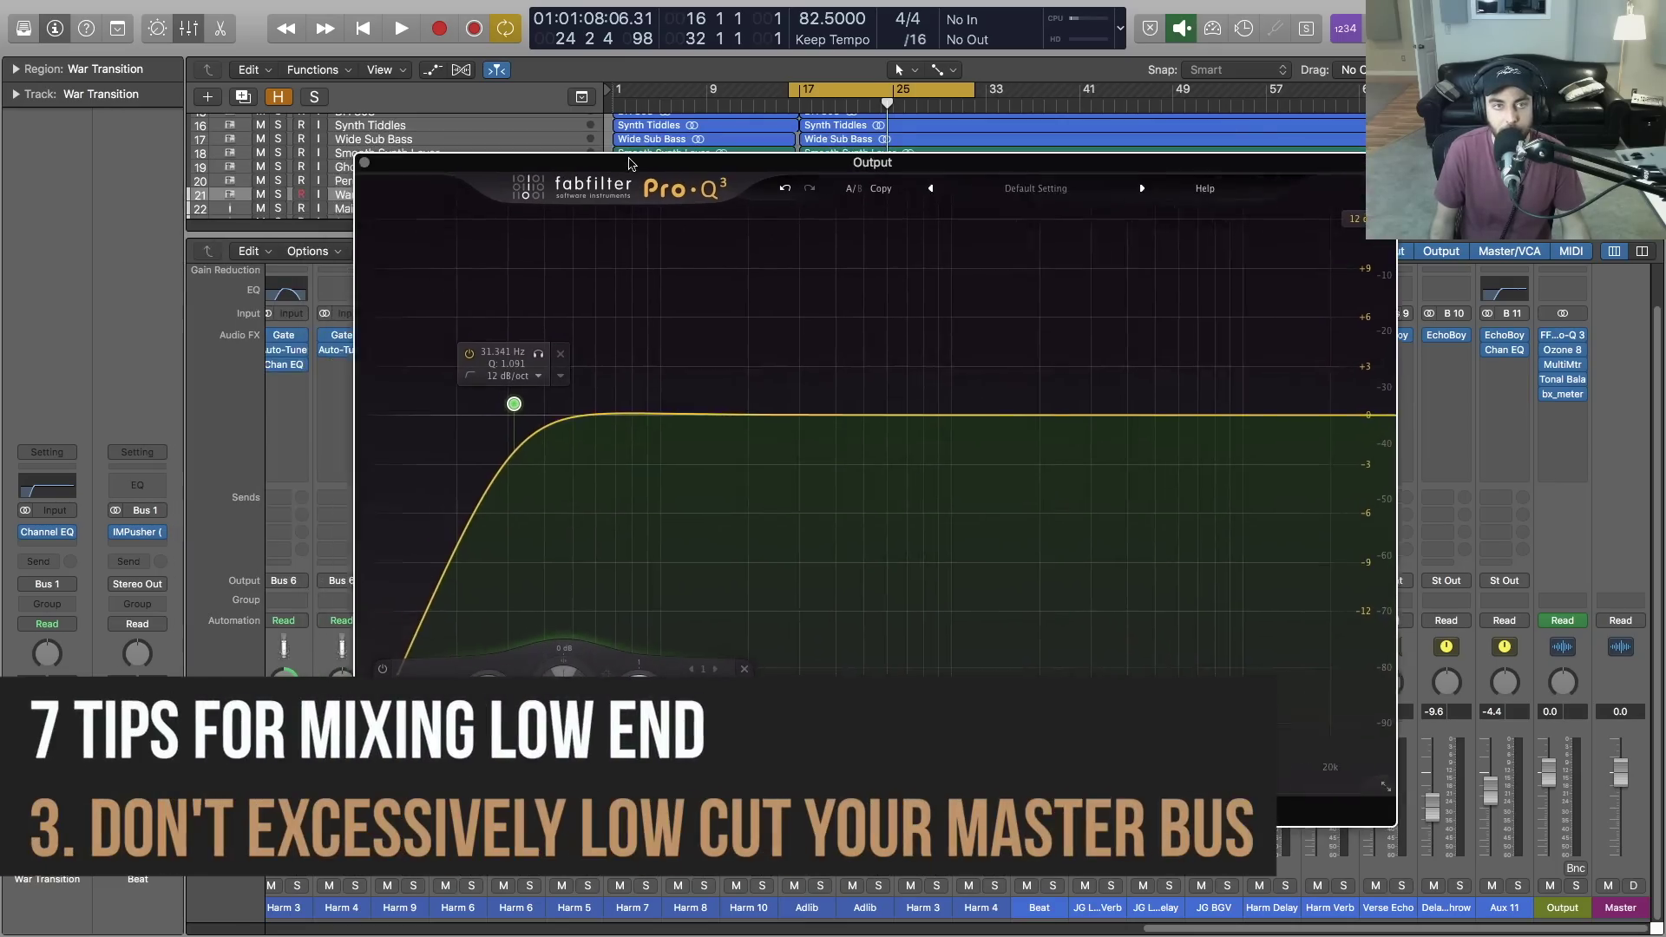
{"action": "mouse_move", "coordinate": [529, 402]}
{"action": "left_mouse_down"}
{"action": "mouse_move", "coordinate": [483, 394]}
{"action": "mouse_move", "coordinate": [510, 402]}
{"action": "left_mouse_up"}
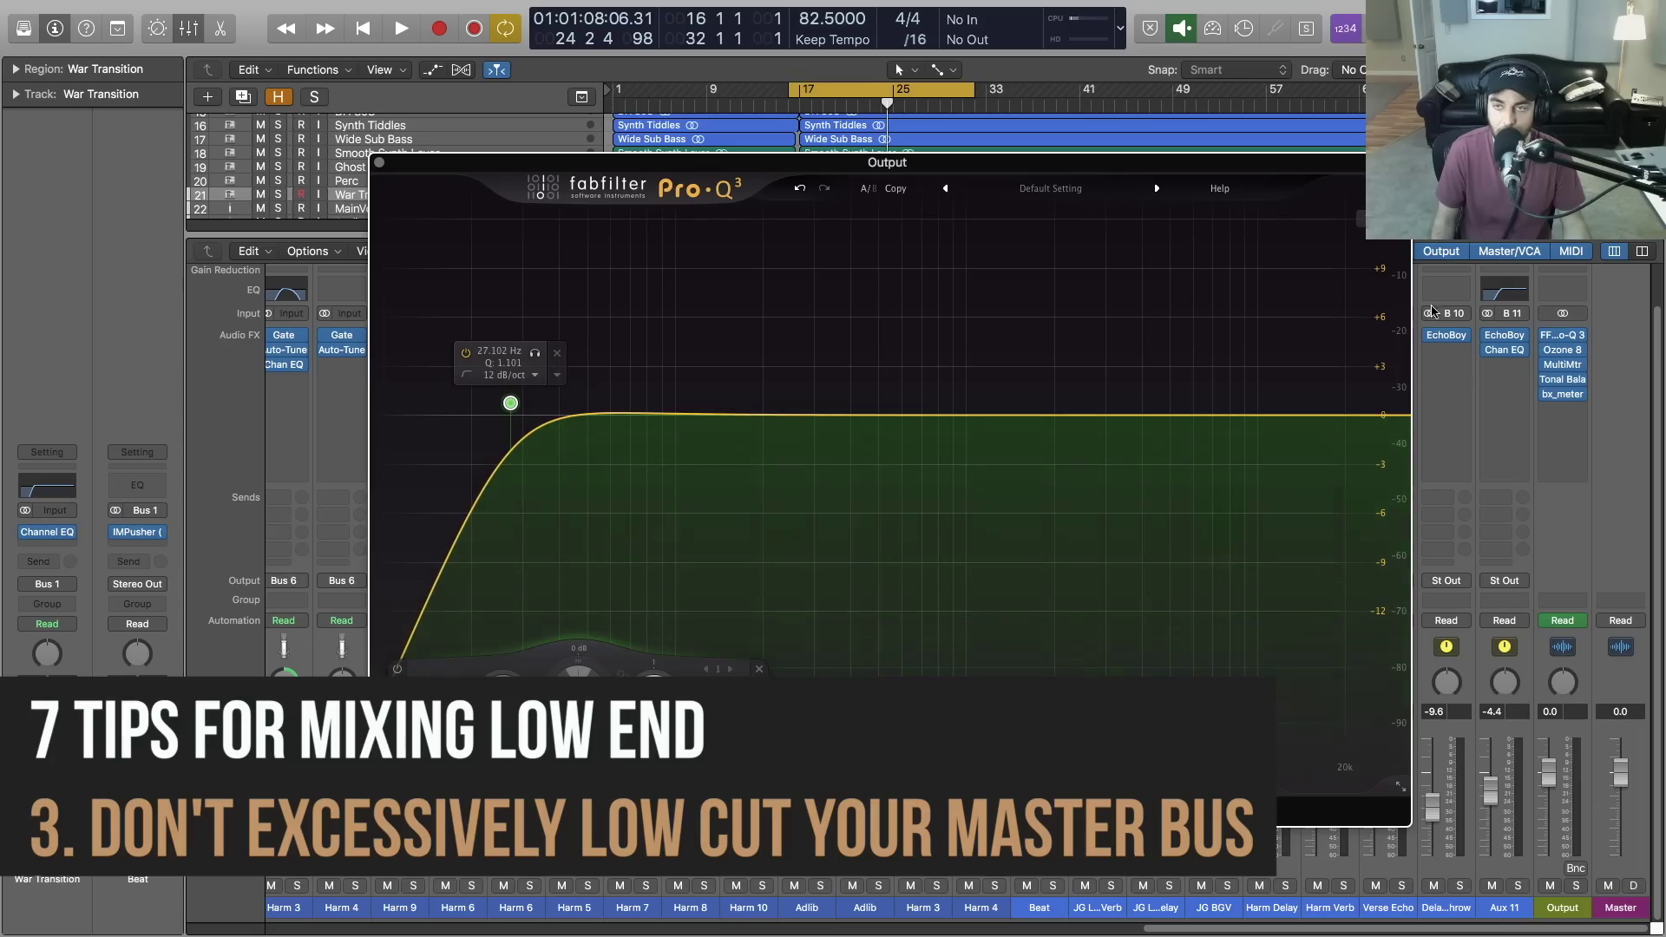
{"action": "left_click_drag", "start_coordinate": [510, 402], "coordinate": [546, 404]}
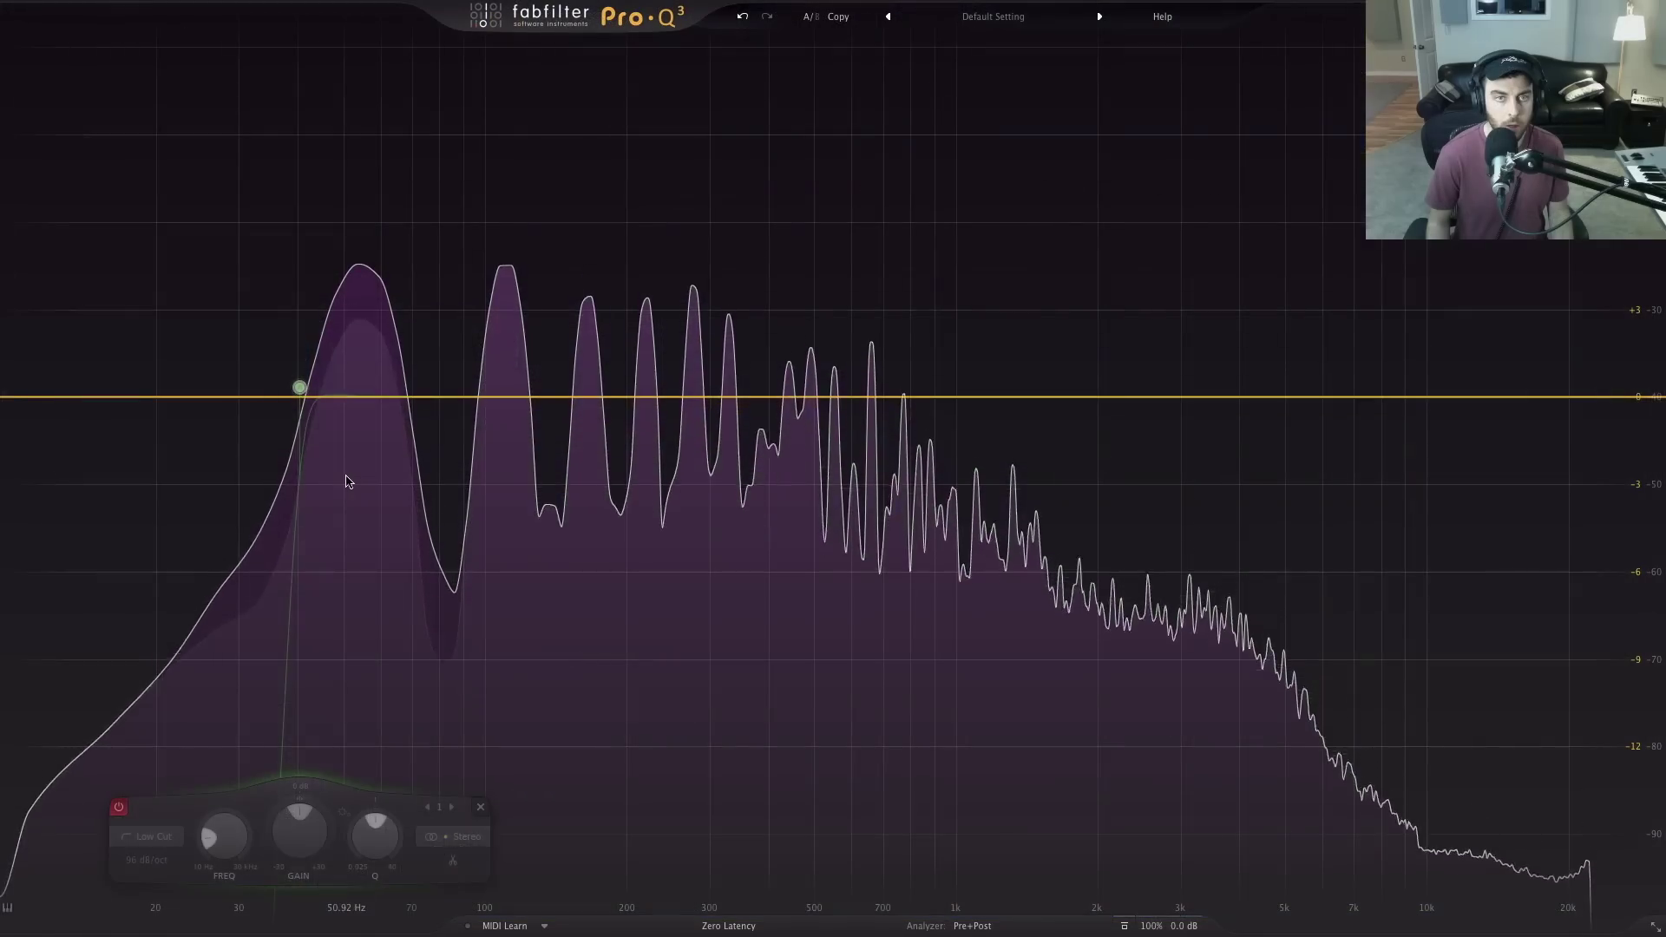
Enable the bypassed 40 Hz, 96 dB/oct low cut in Pro-Q 3 during playback to audition its effect on the low end
{"action": "mouse_move", "coordinate": [268, 335]}
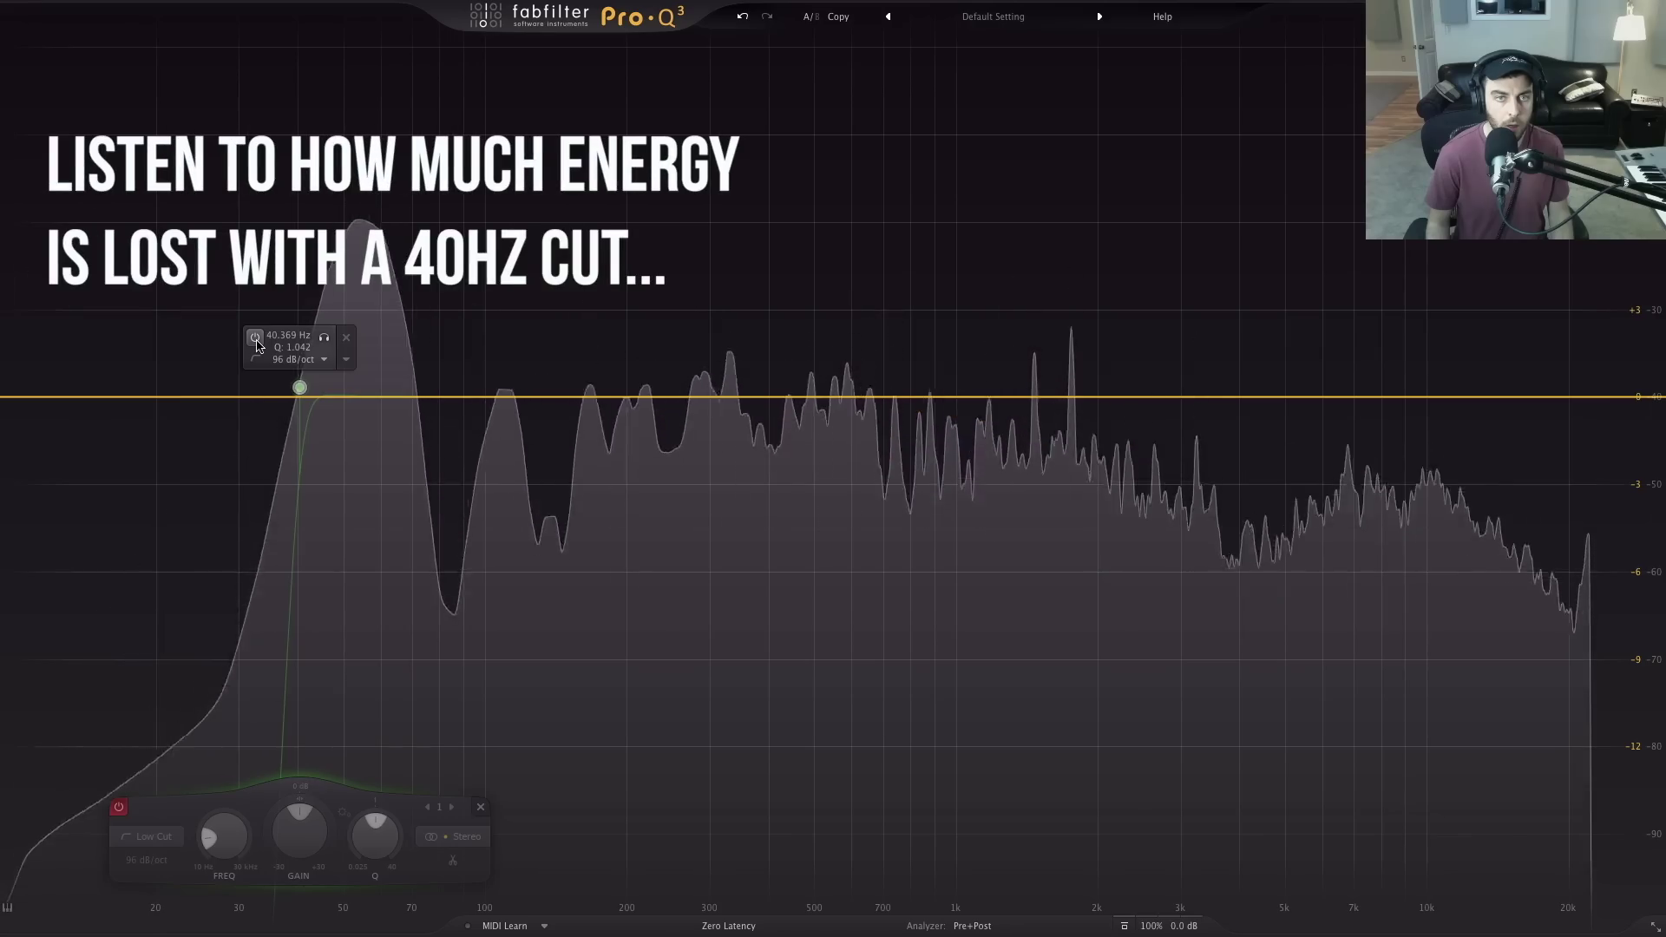
{"action": "left_click", "coordinate": [256, 341]}
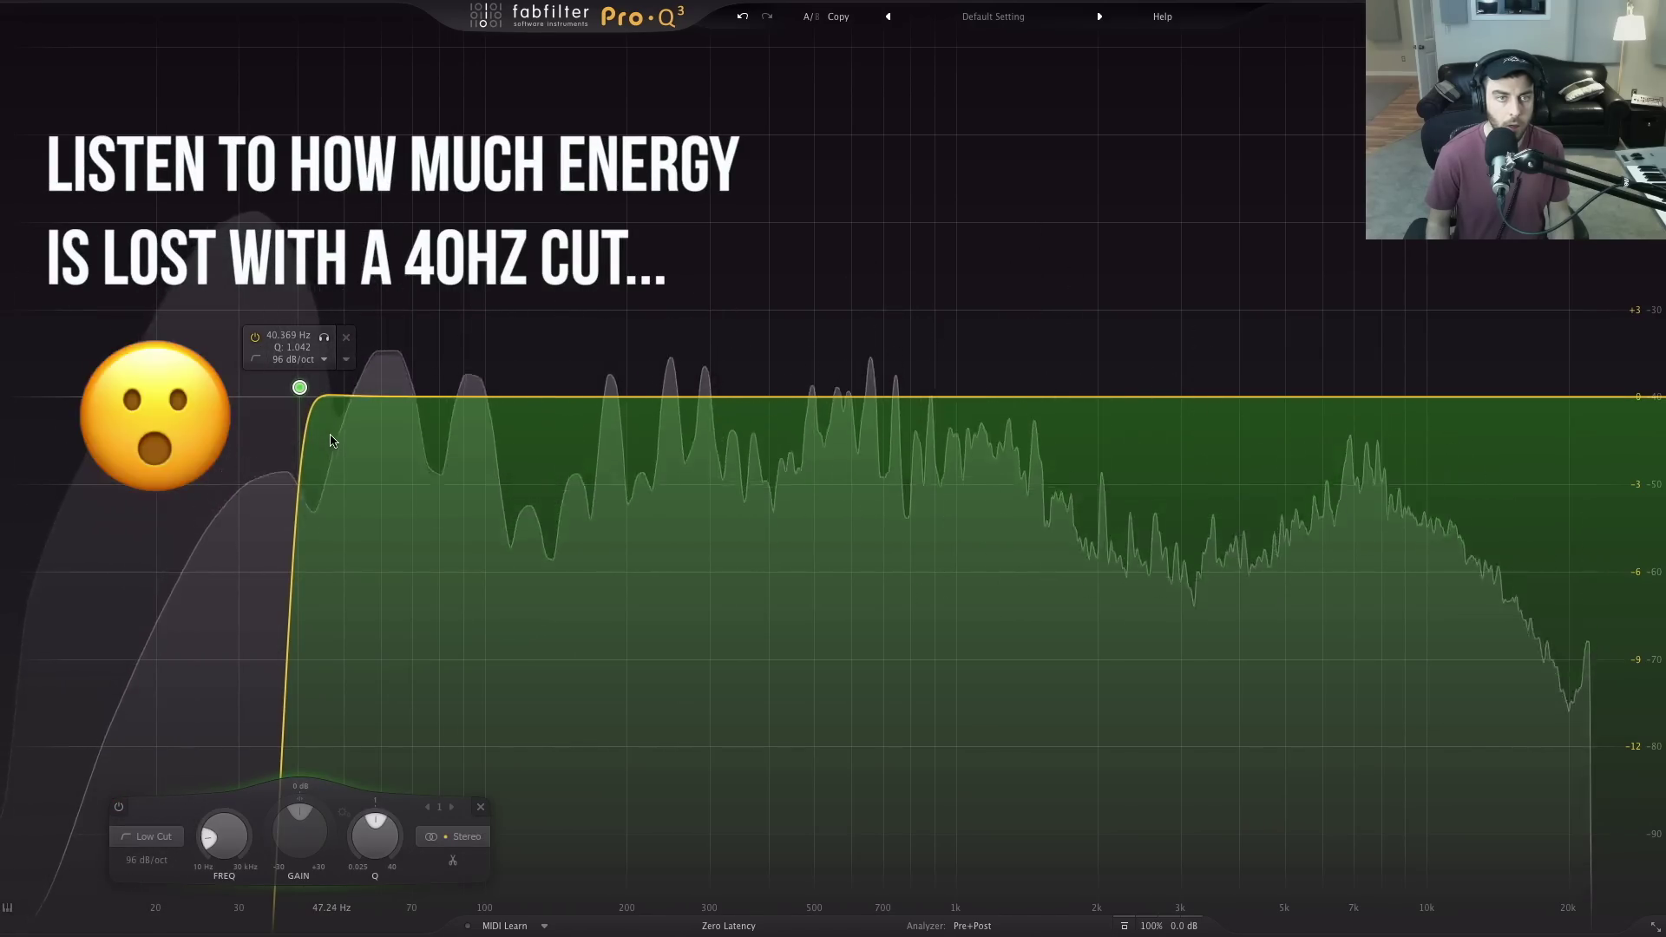
{"action": "left_click", "coordinate": [325, 338]}
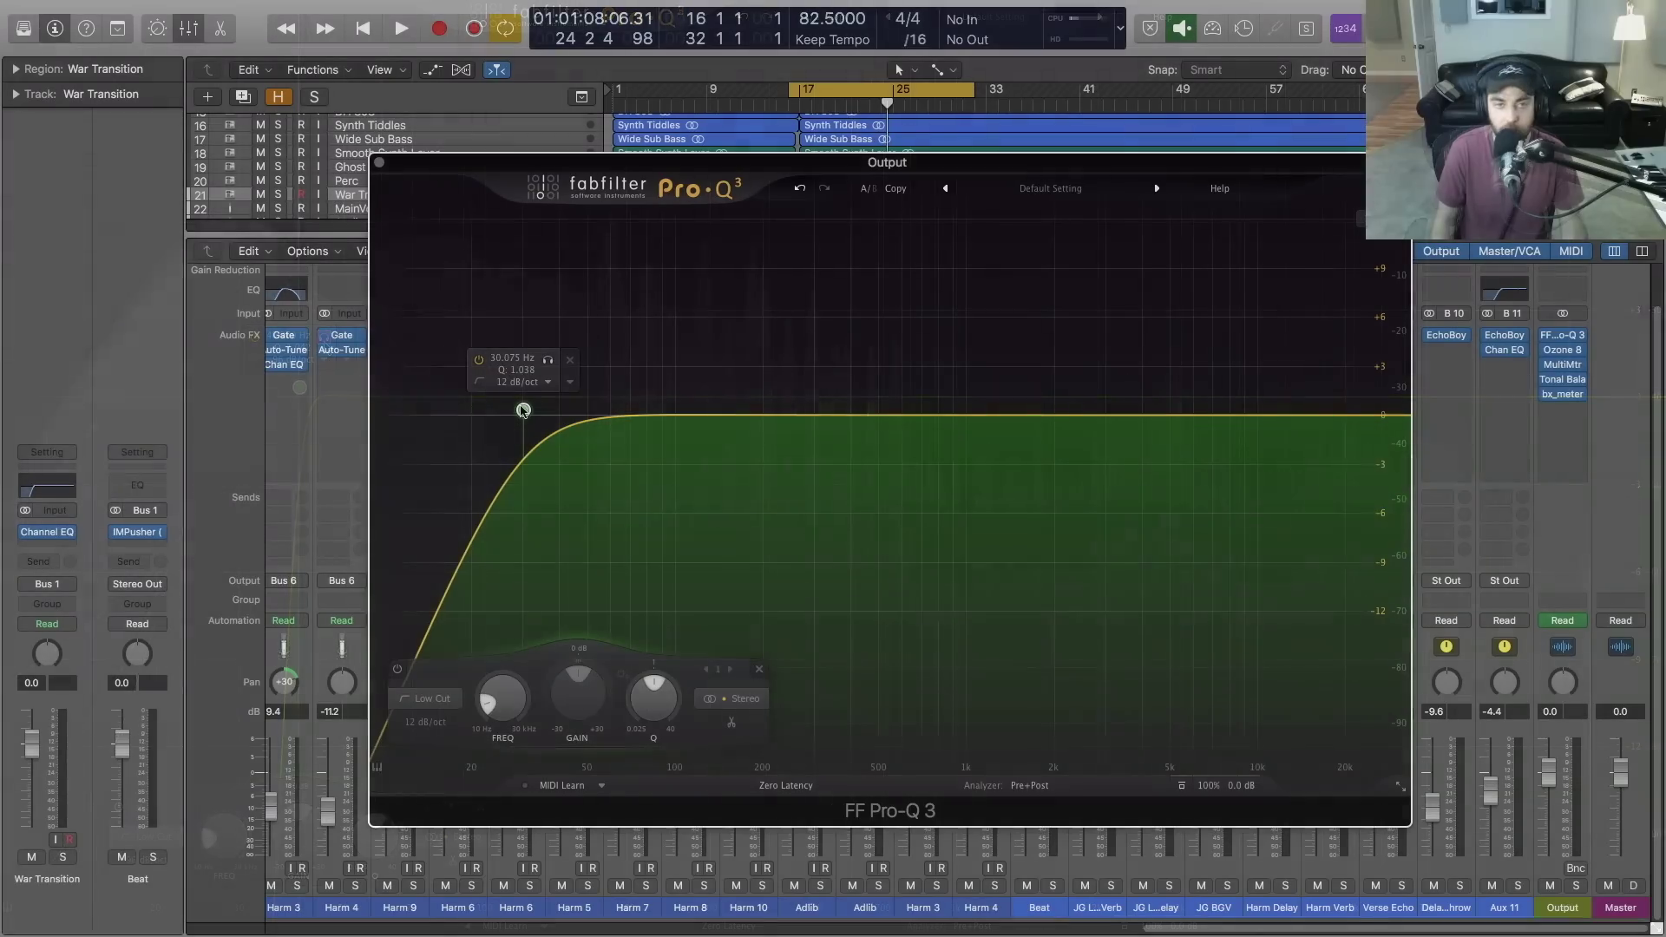
Lower the Output channel's 12 dB/oct low cut to about 20 Hz with a Q of about 1.07
{"action": "mouse_move", "coordinate": [523, 410]}
{"action": "left_mouse_down"}
{"action": "mouse_move", "coordinate": [566, 413]}
{"action": "mouse_move", "coordinate": [527, 410]}
{"action": "left_mouse_up"}
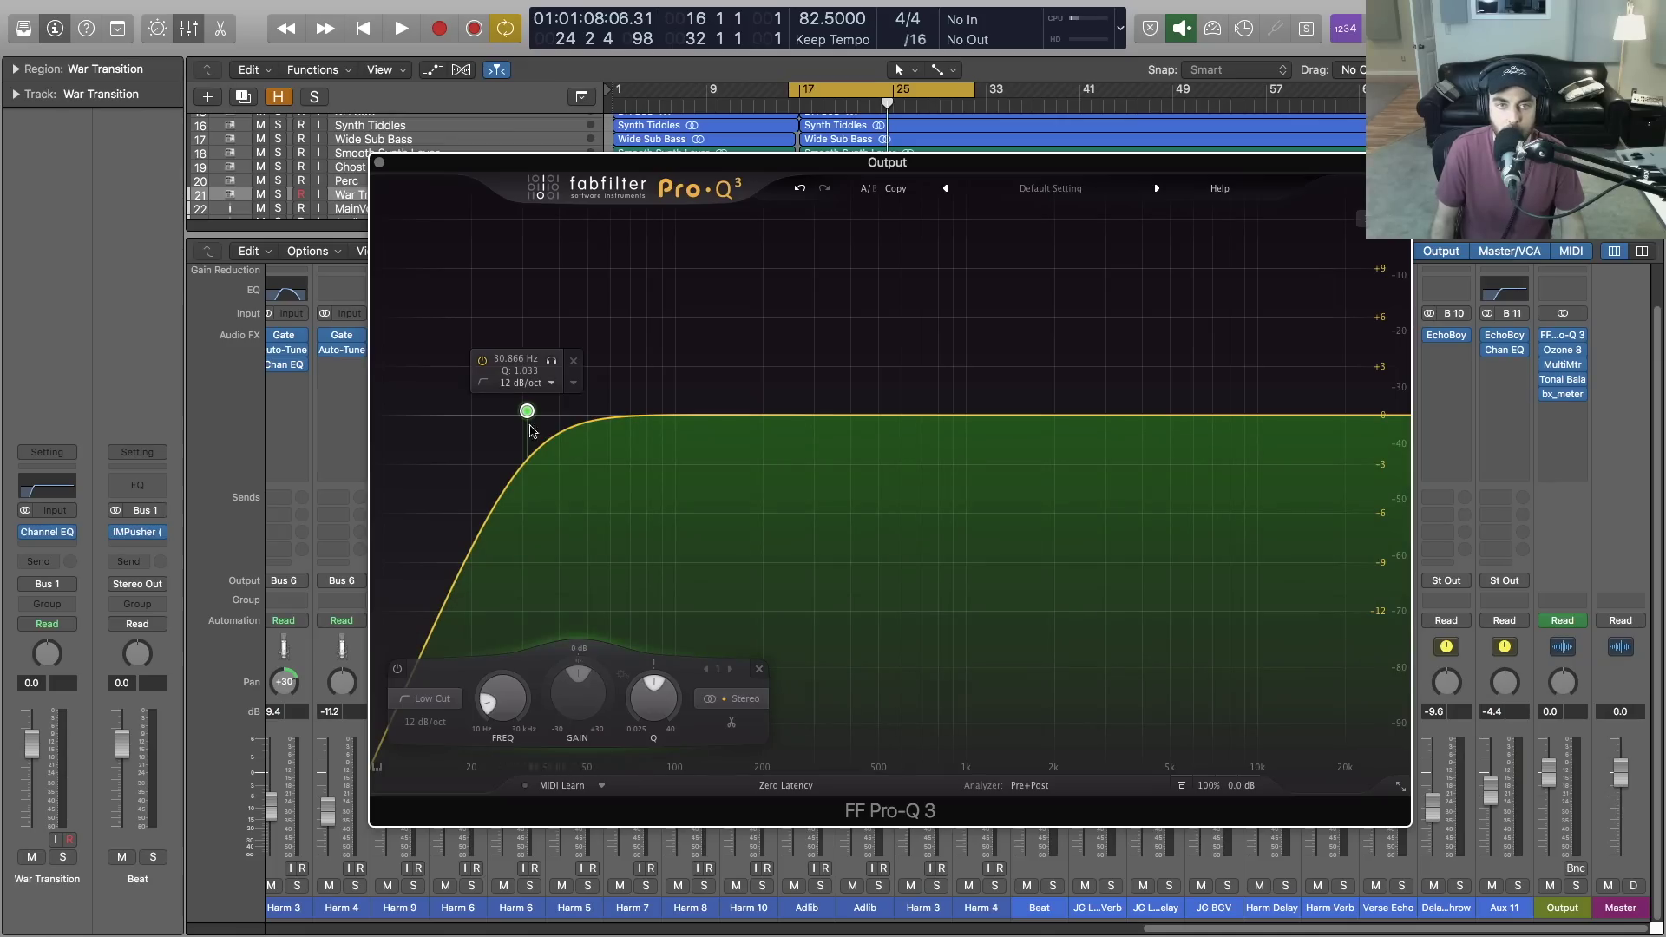
{"action": "left_click_drag", "start_coordinate": [527, 411], "coordinate": [471, 416]}
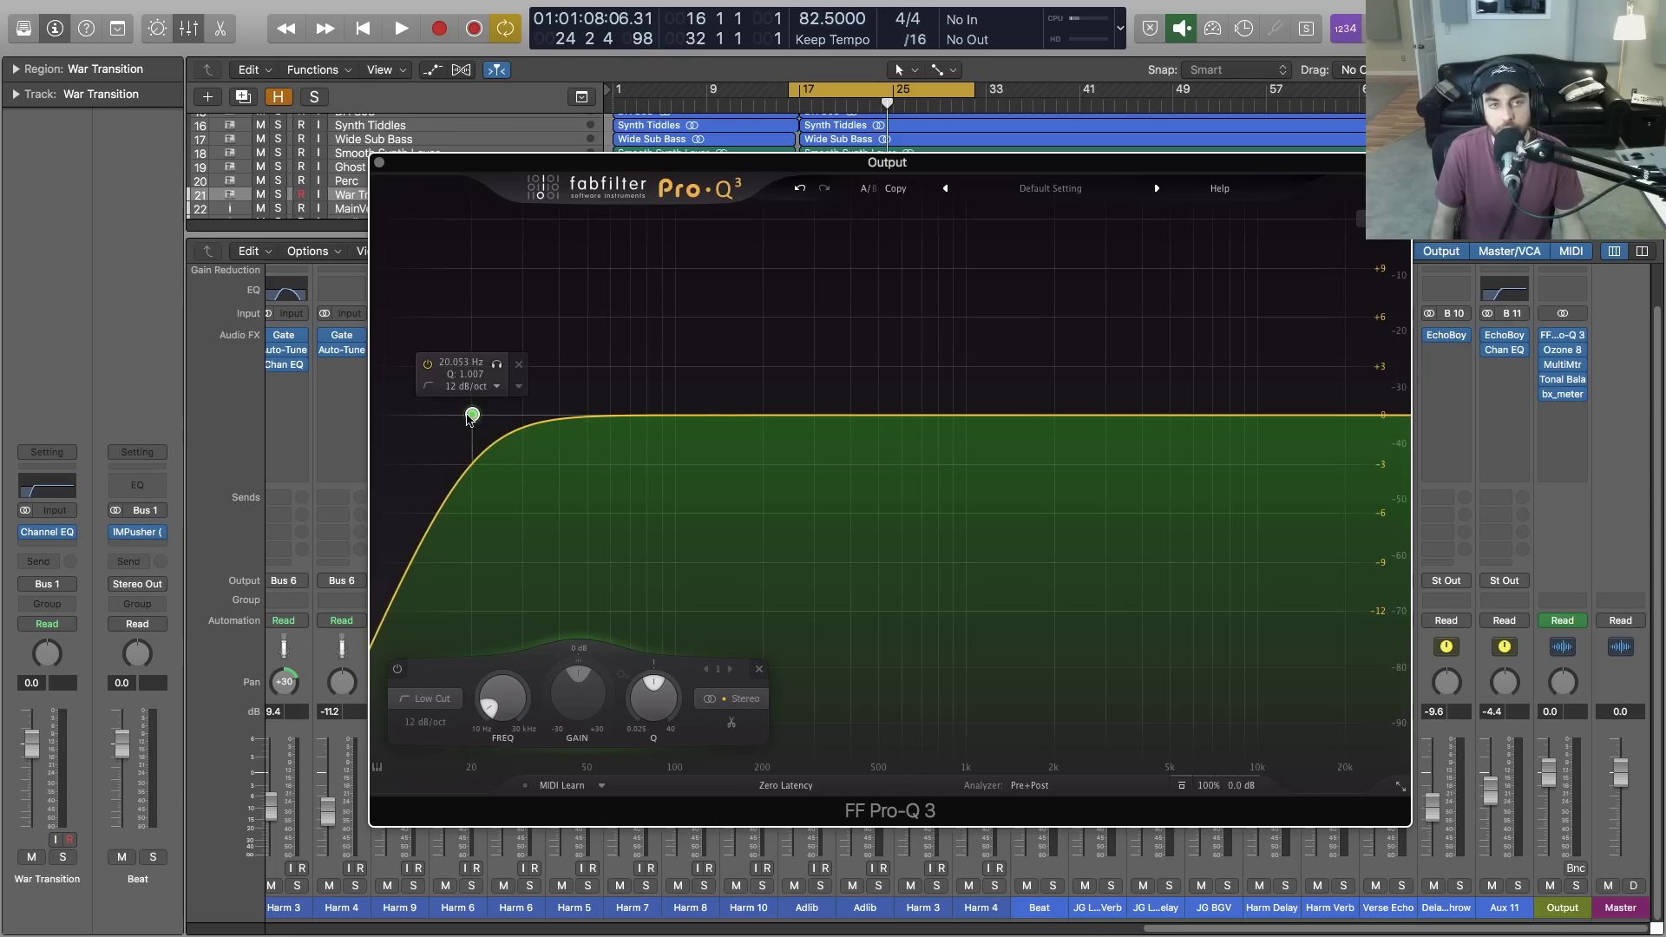
{"action": "right_click", "coordinate": [471, 416]}
{"action": "left_click", "coordinate": [469, 417]}
{"action": "left_click_drag", "start_coordinate": [471, 414], "coordinate": [471, 416]}
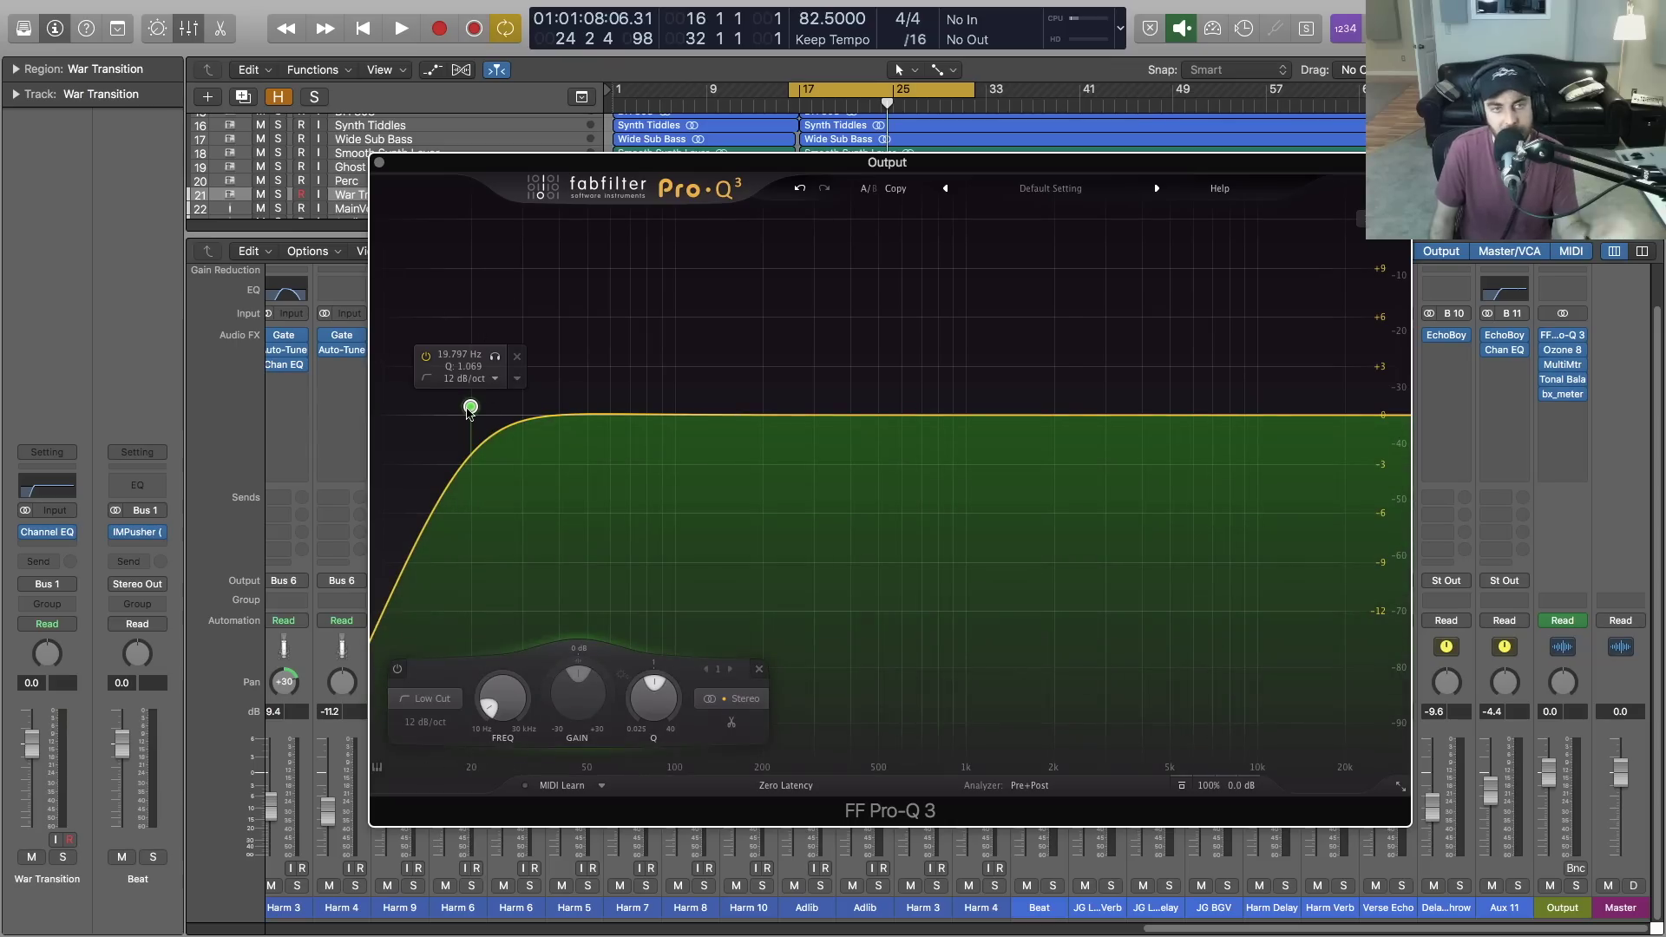
Fine-tune the Output channel's 12 dB/oct low cut to about 19.5 Hz with a Q of about 1.05
{"action": "left_click_drag", "start_coordinate": [469, 411], "coordinate": [465, 414]}
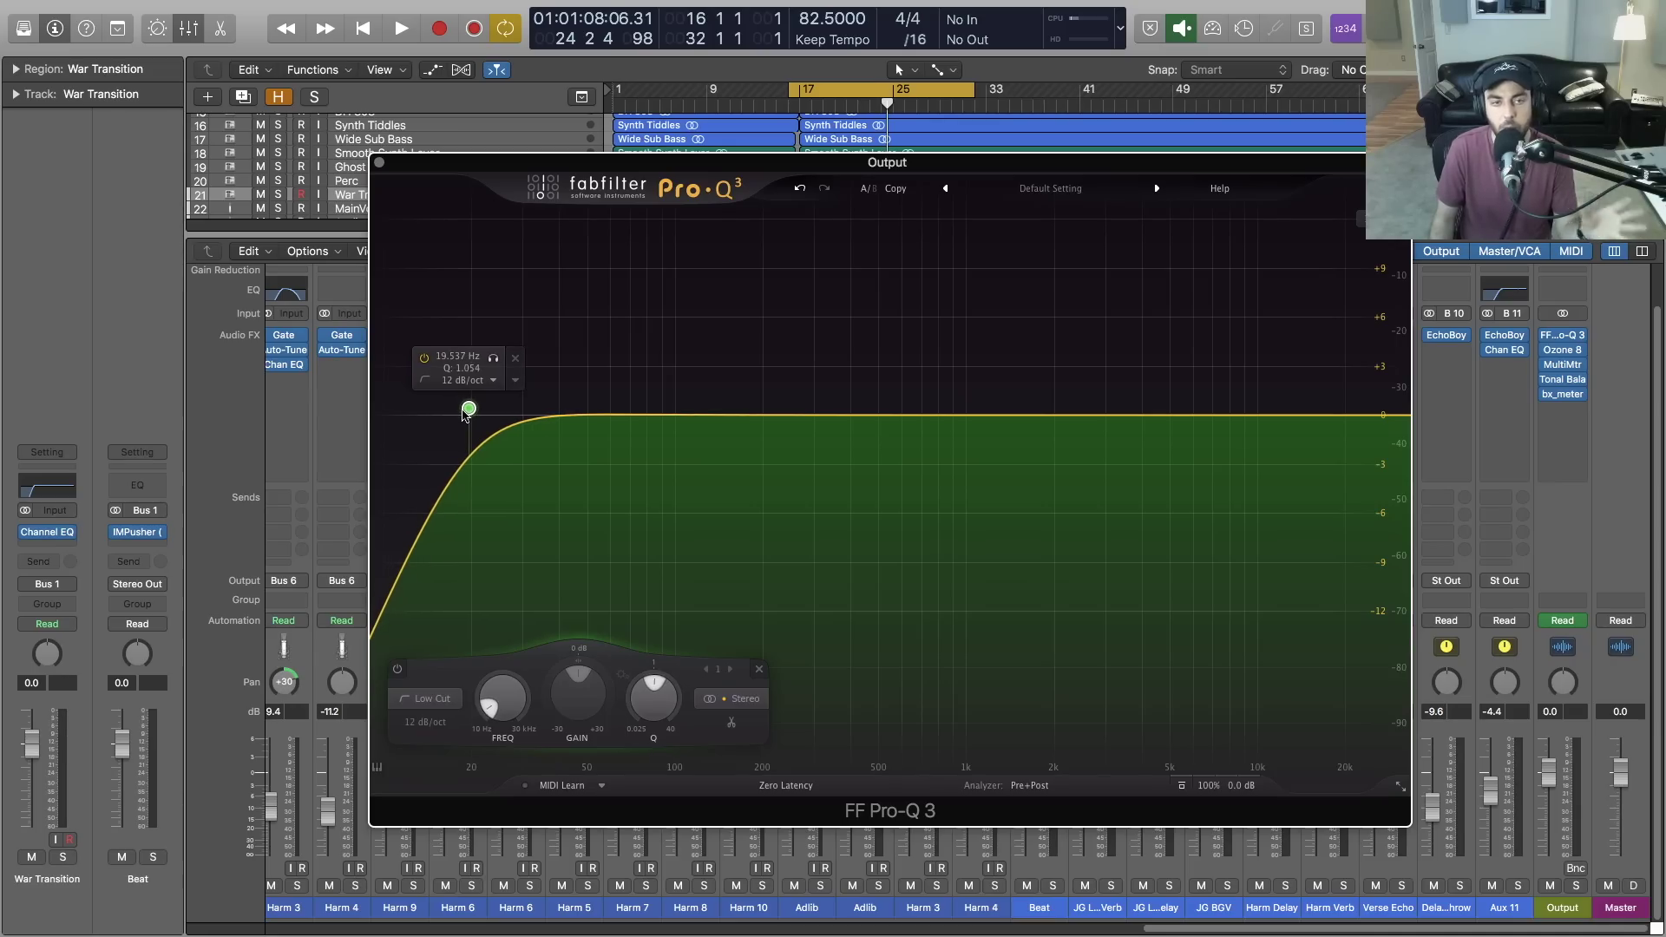
{"action": "left_click_drag", "start_coordinate": [465, 414], "coordinate": [462, 414]}
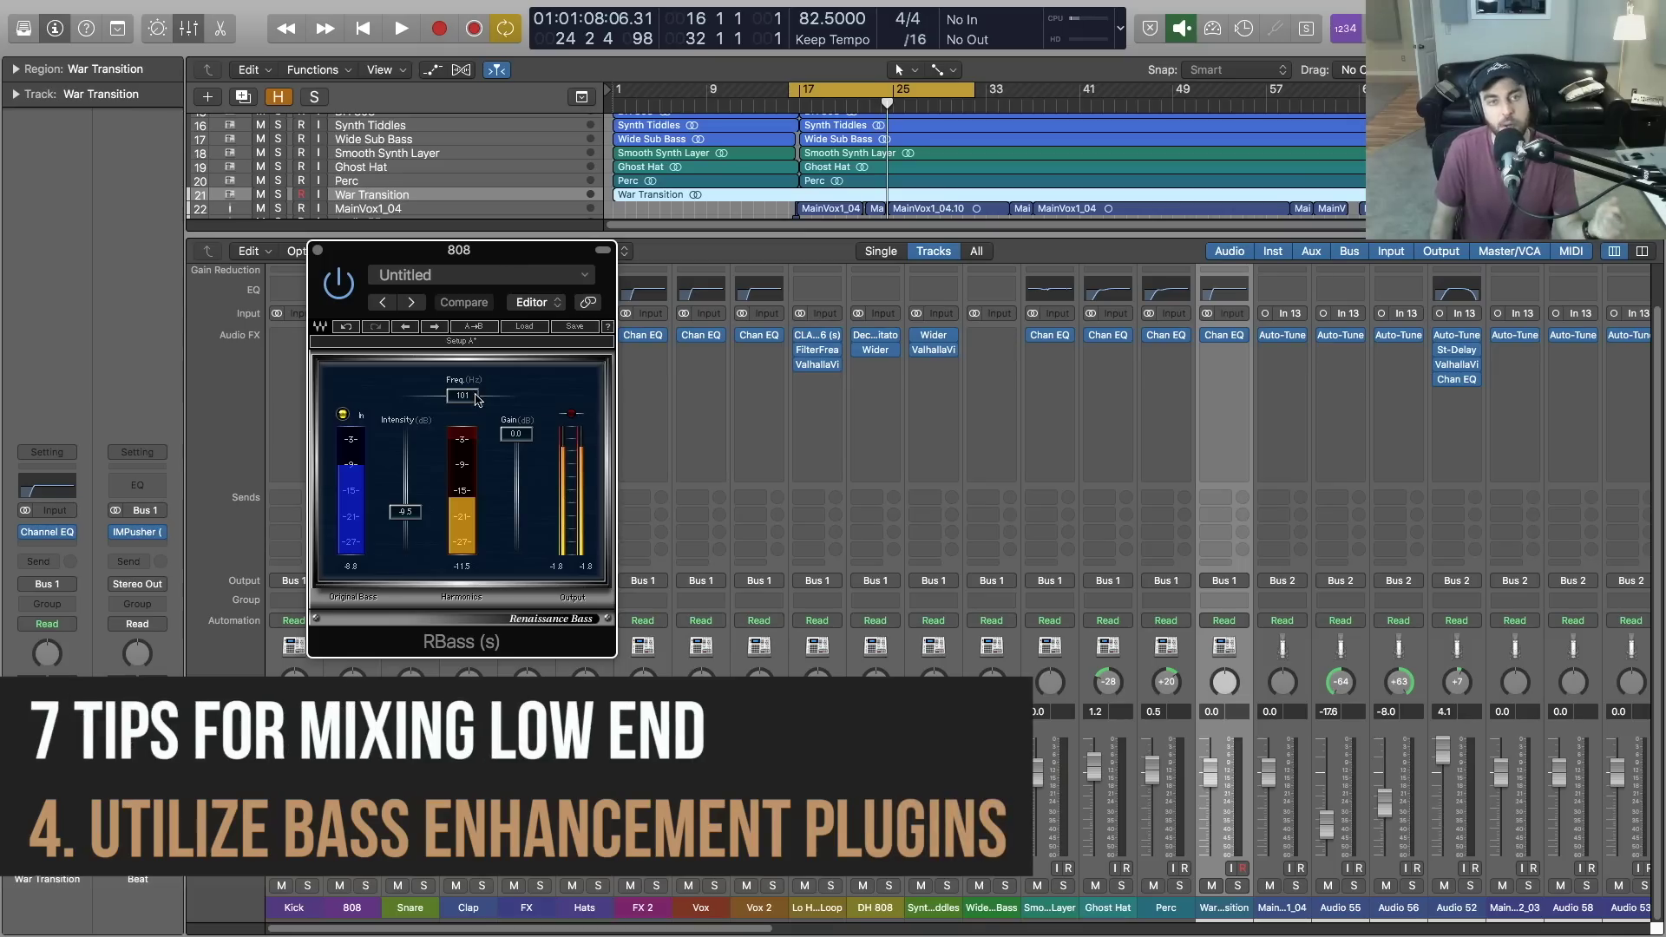
Sweep the RBass frequency on the 808 channel down to 40 Hz and back up to at least 223 Hz
{"action": "left_click_drag", "start_coordinate": [476, 399], "coordinate": [476, 401]}
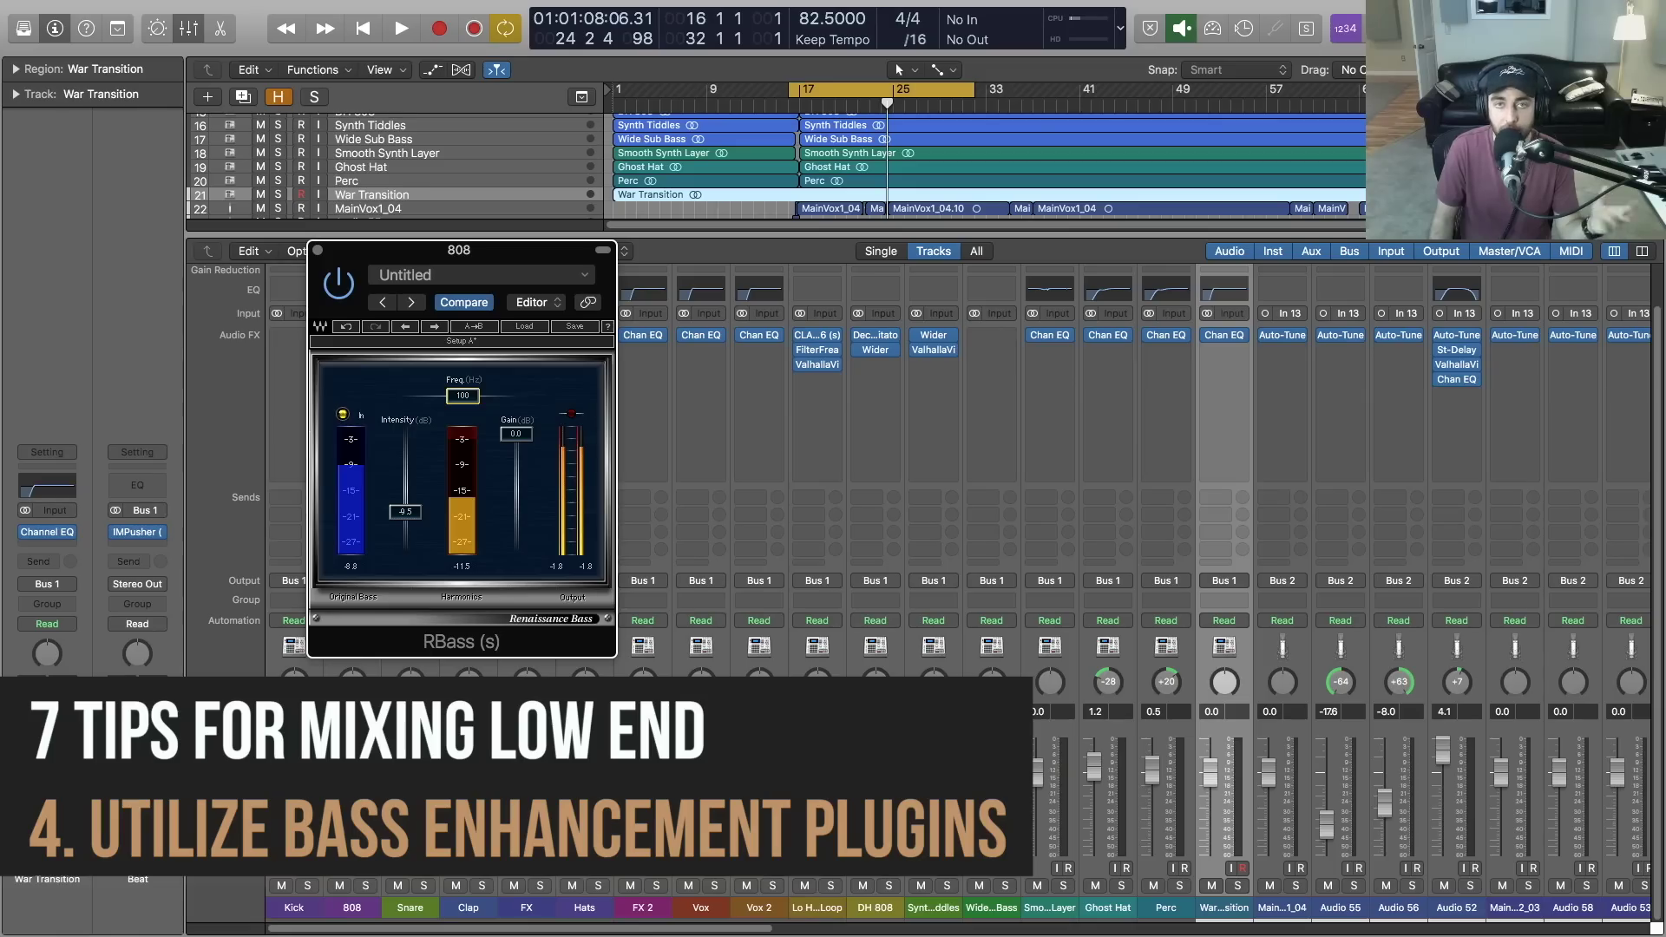
{"action": "left_click_drag", "start_coordinate": [462, 395], "coordinate": [449, 395]}
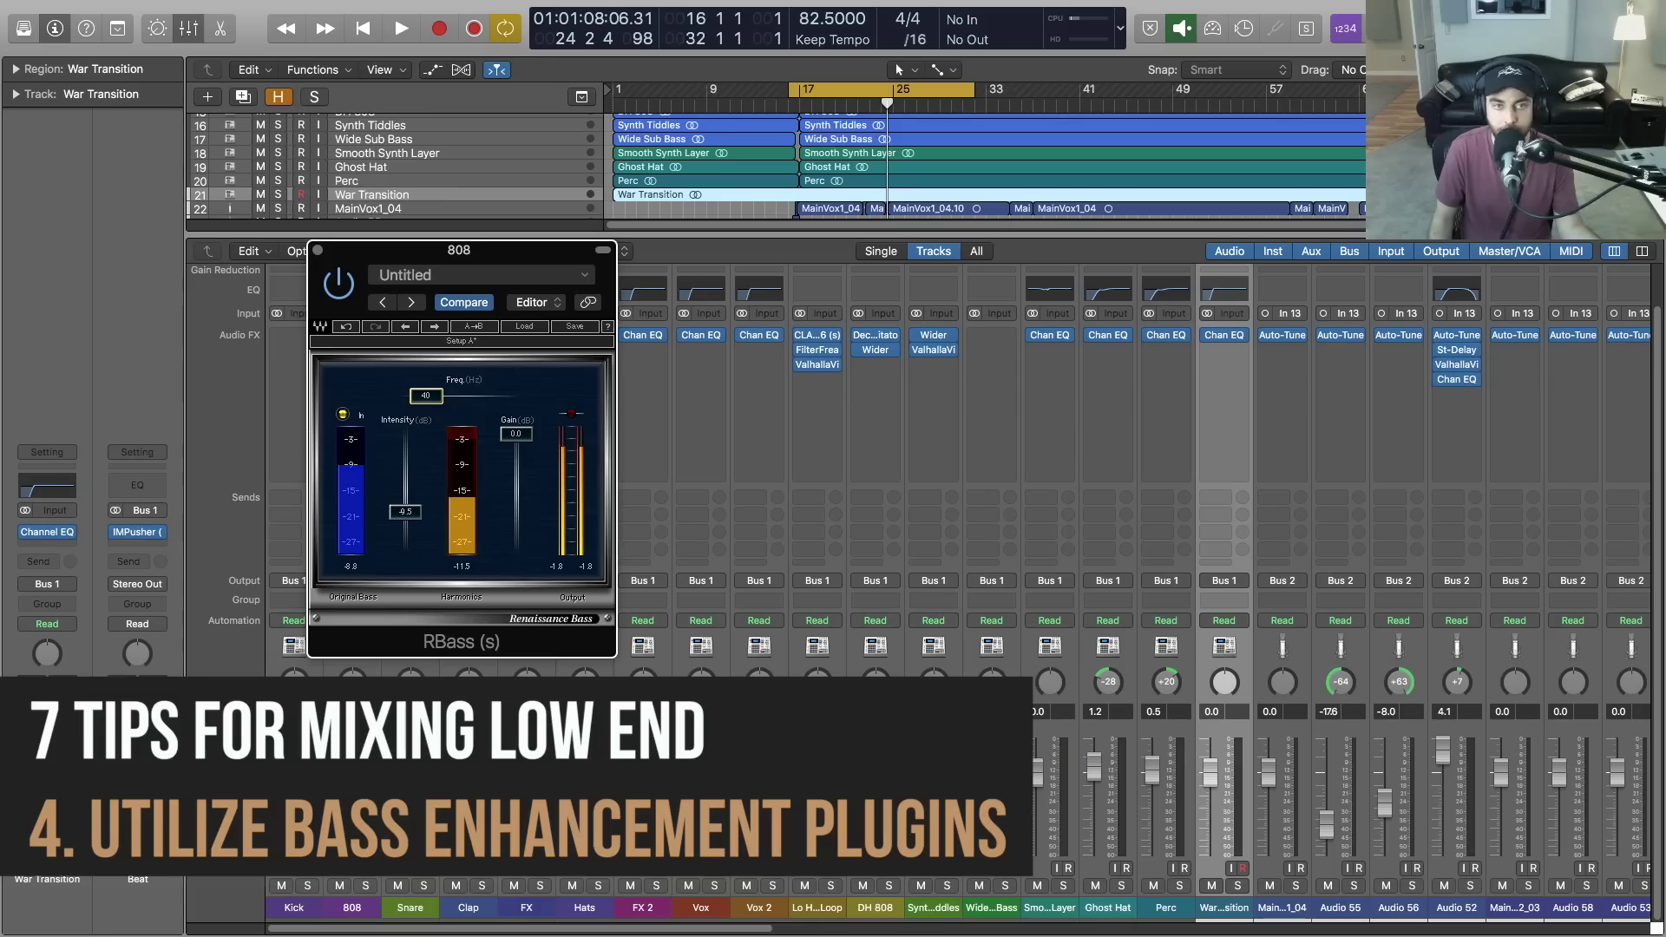
{"action": "left_click_drag", "start_coordinate": [425, 396], "coordinate": [499, 395]}
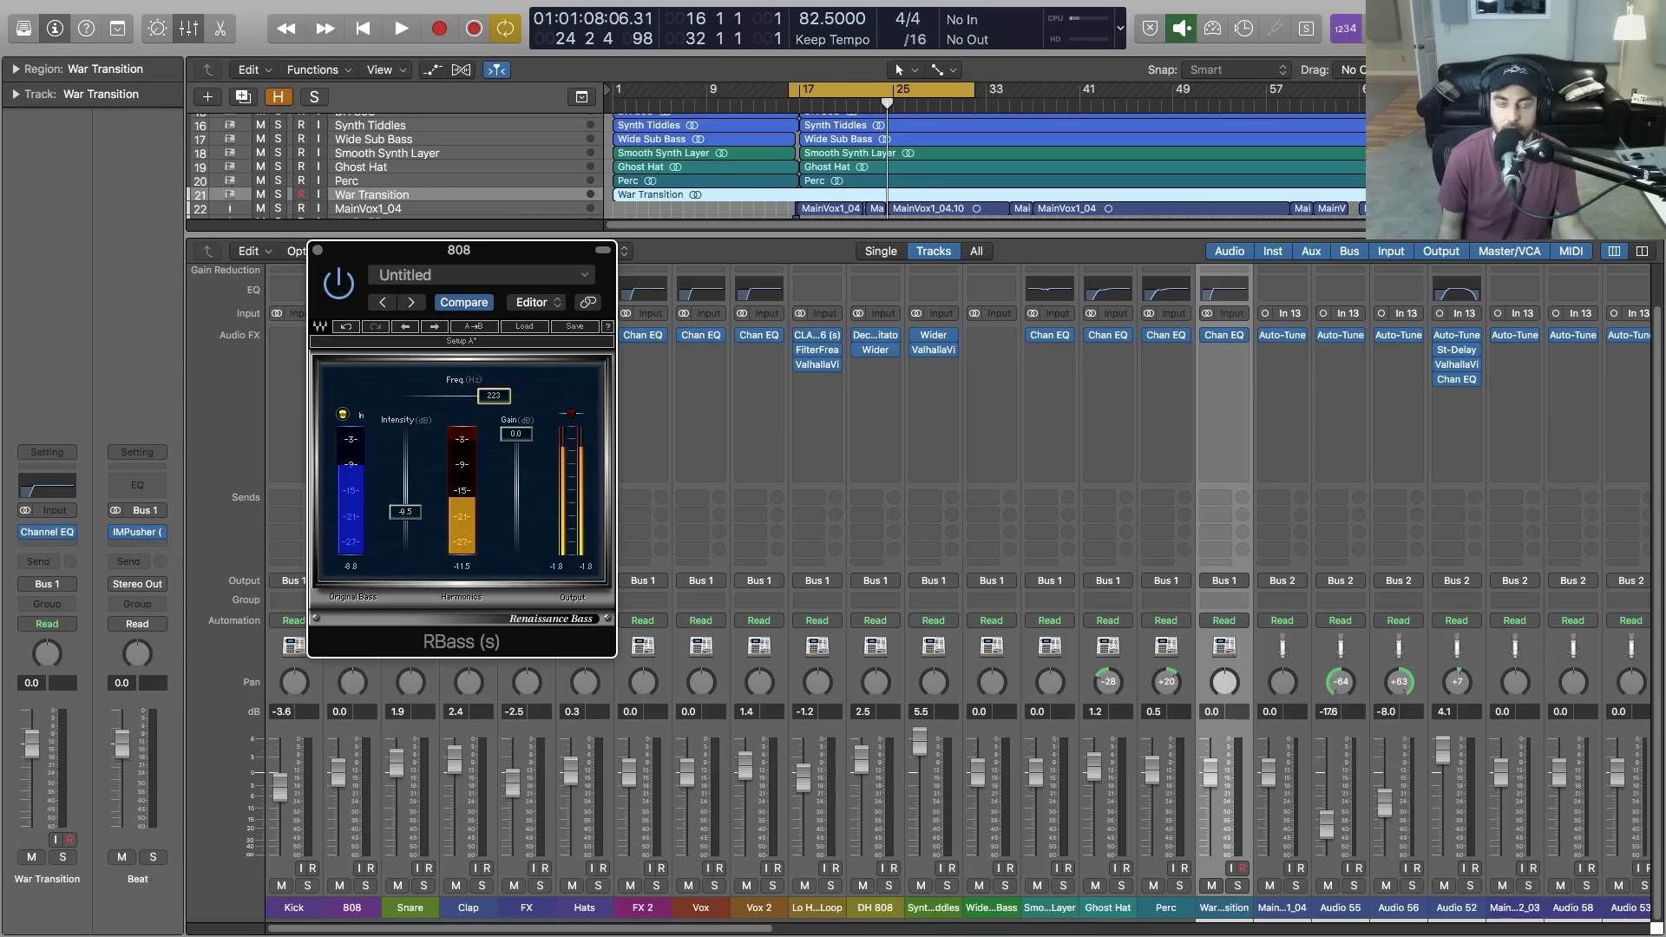
{"action": "left_click_drag", "start_coordinate": [494, 396], "coordinate": [514, 399]}
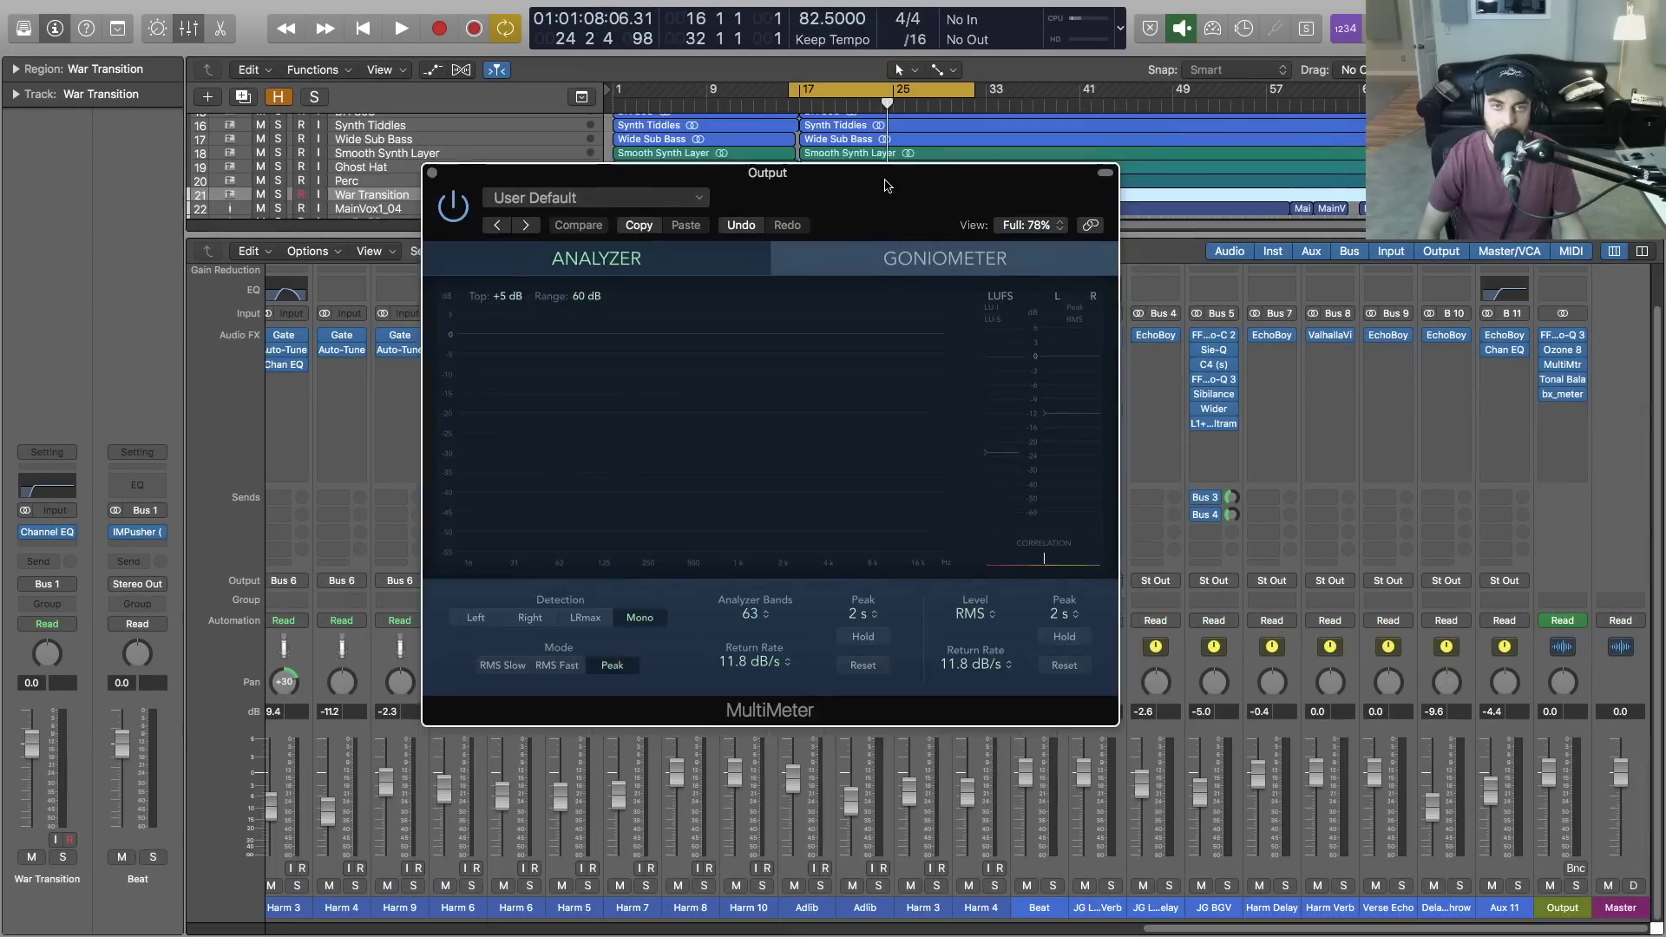
Reposition the Output channel's MultiMeter analyzer window over the mixer
{"action": "left_click_drag", "start_coordinate": [885, 186], "coordinate": [1003, 249]}
{"action": "left_click", "coordinate": [1164, 191]}
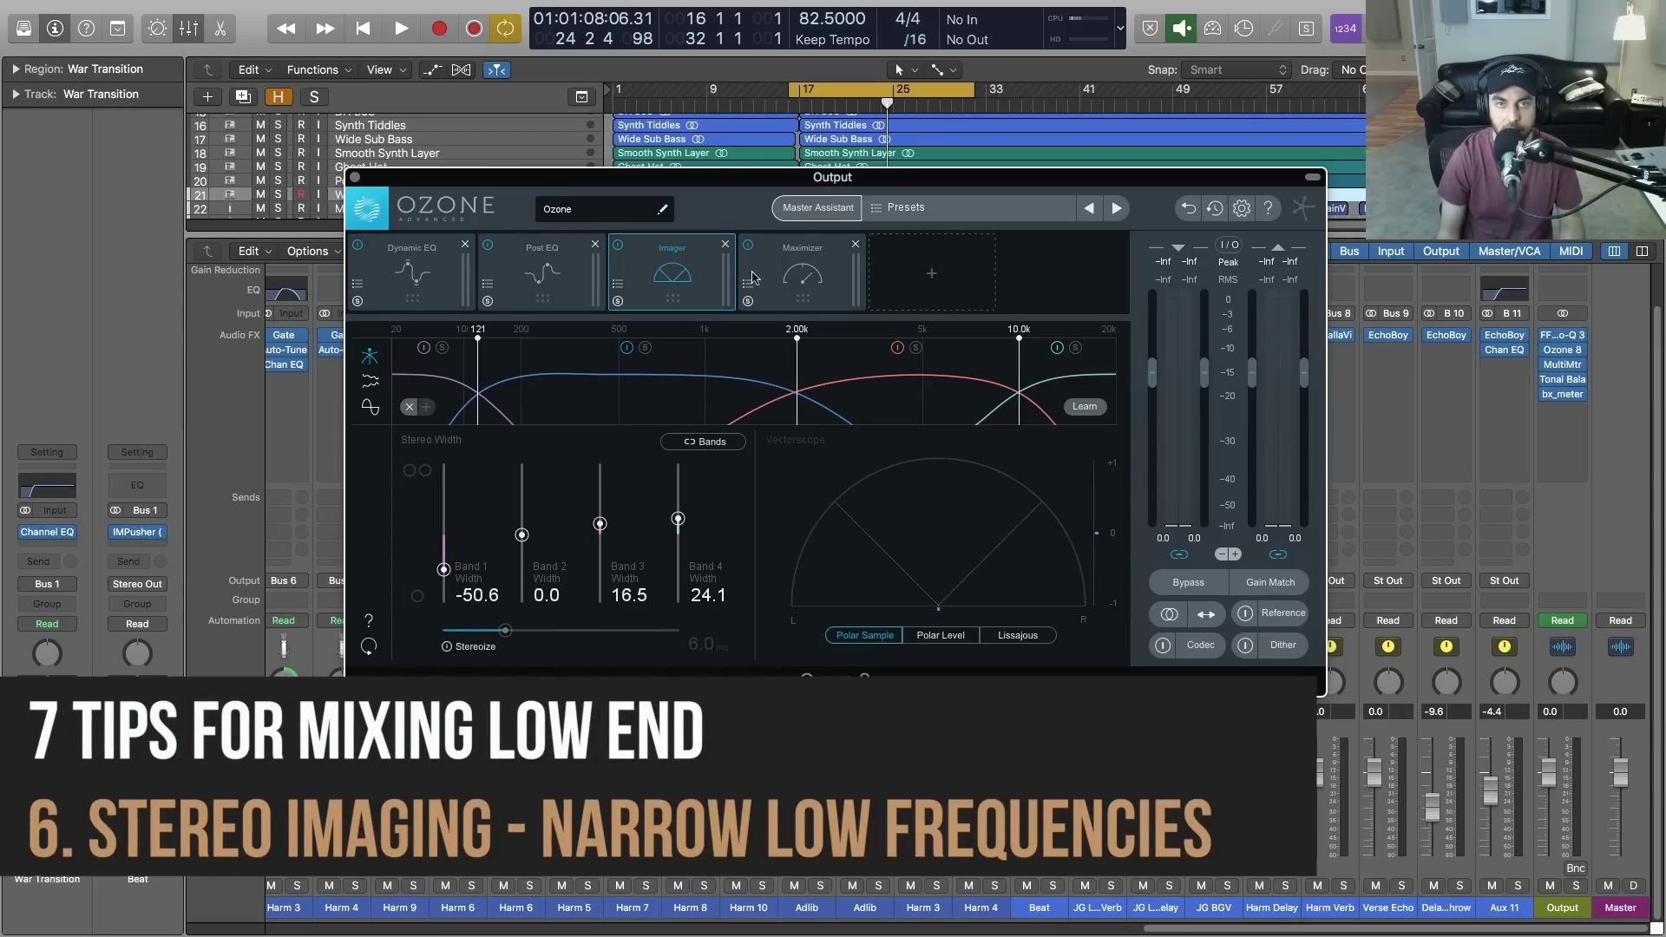
View the Maximizer in Ozone 8, return to the Imager, and nudge its lowest crossover to about 121 Hz
{"action": "left_click", "coordinate": [809, 278]}
{"action": "left_click", "coordinate": [663, 274]}
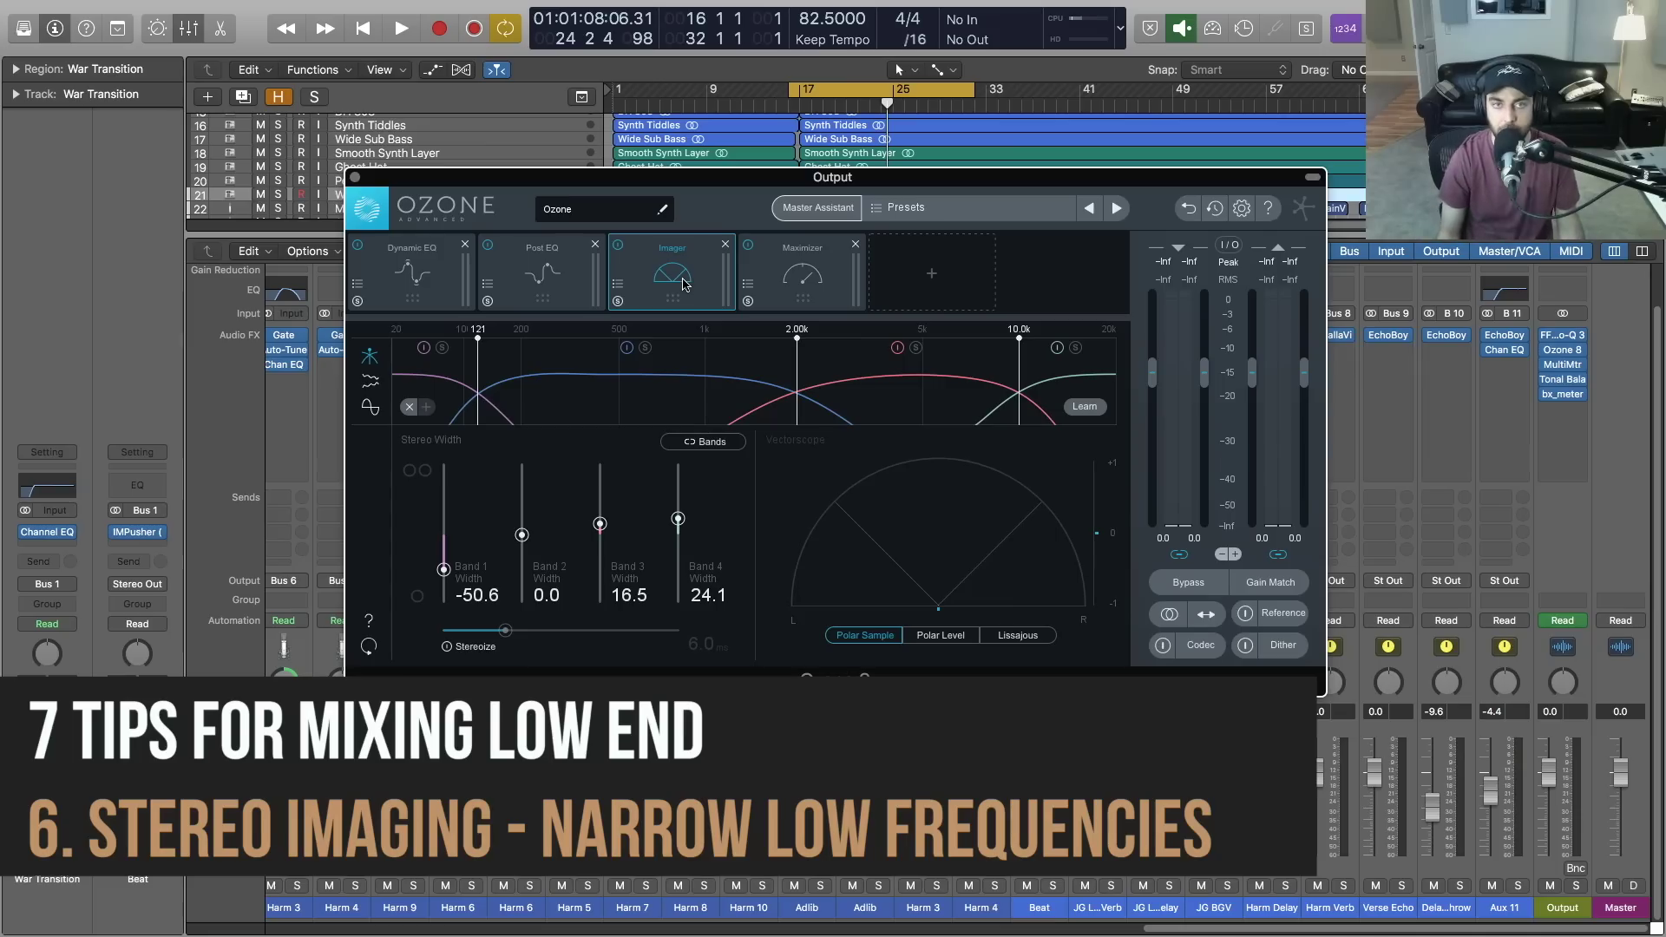
{"action": "left_click", "coordinate": [478, 371]}
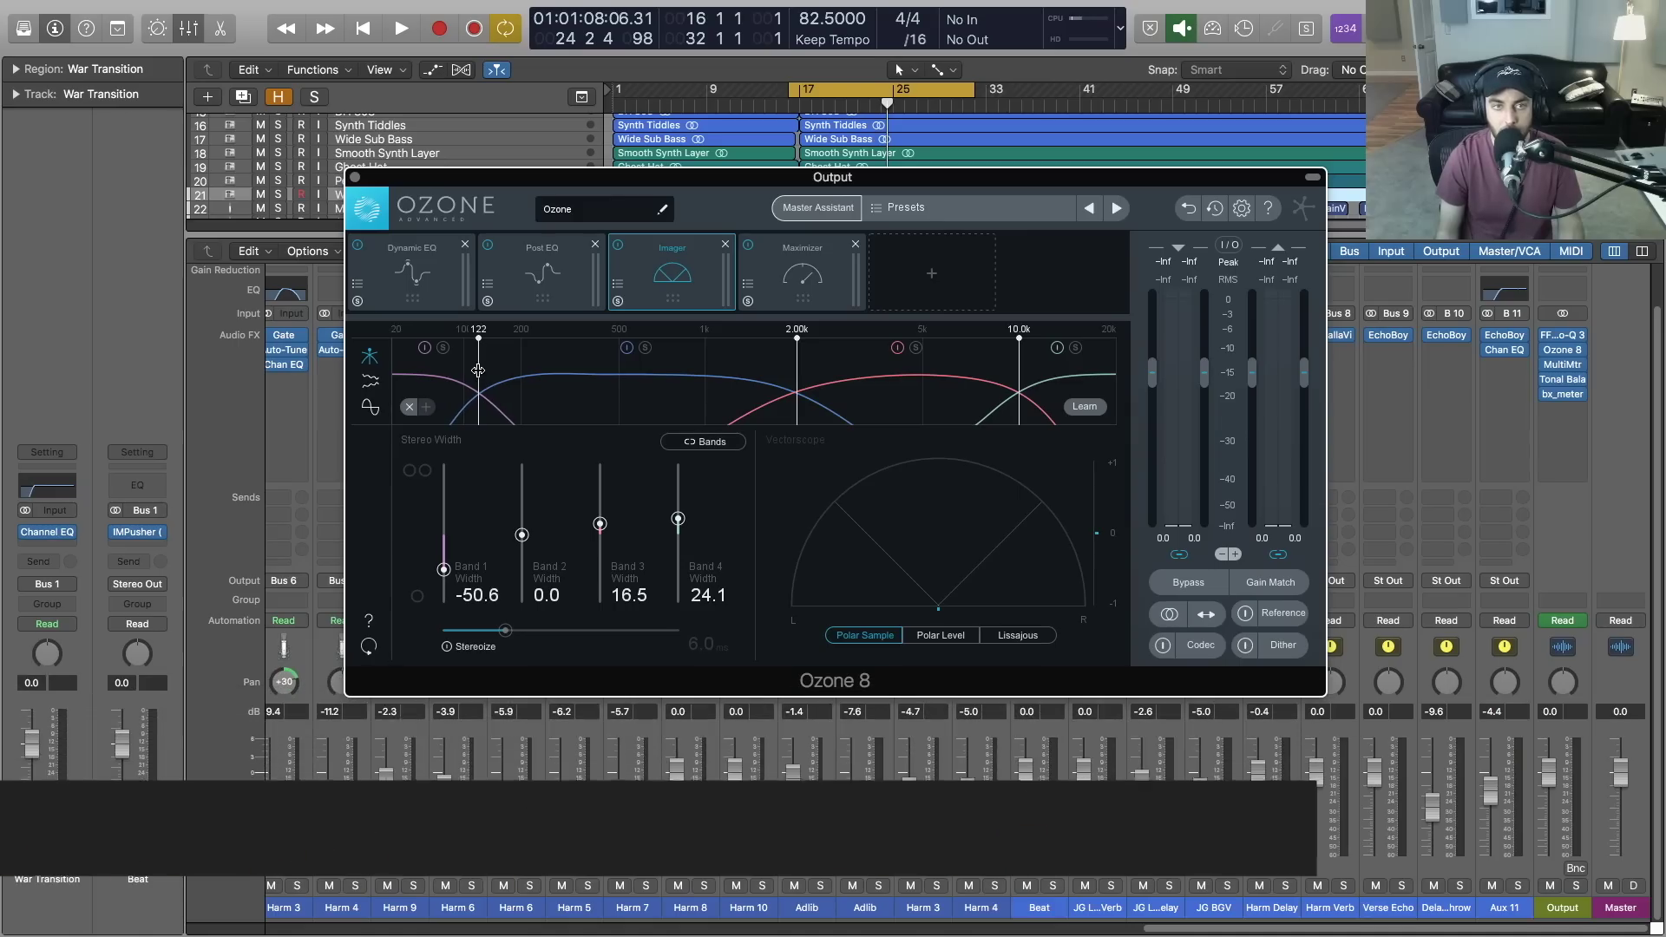
{"action": "left_click_drag", "start_coordinate": [478, 371], "coordinate": [478, 371]}
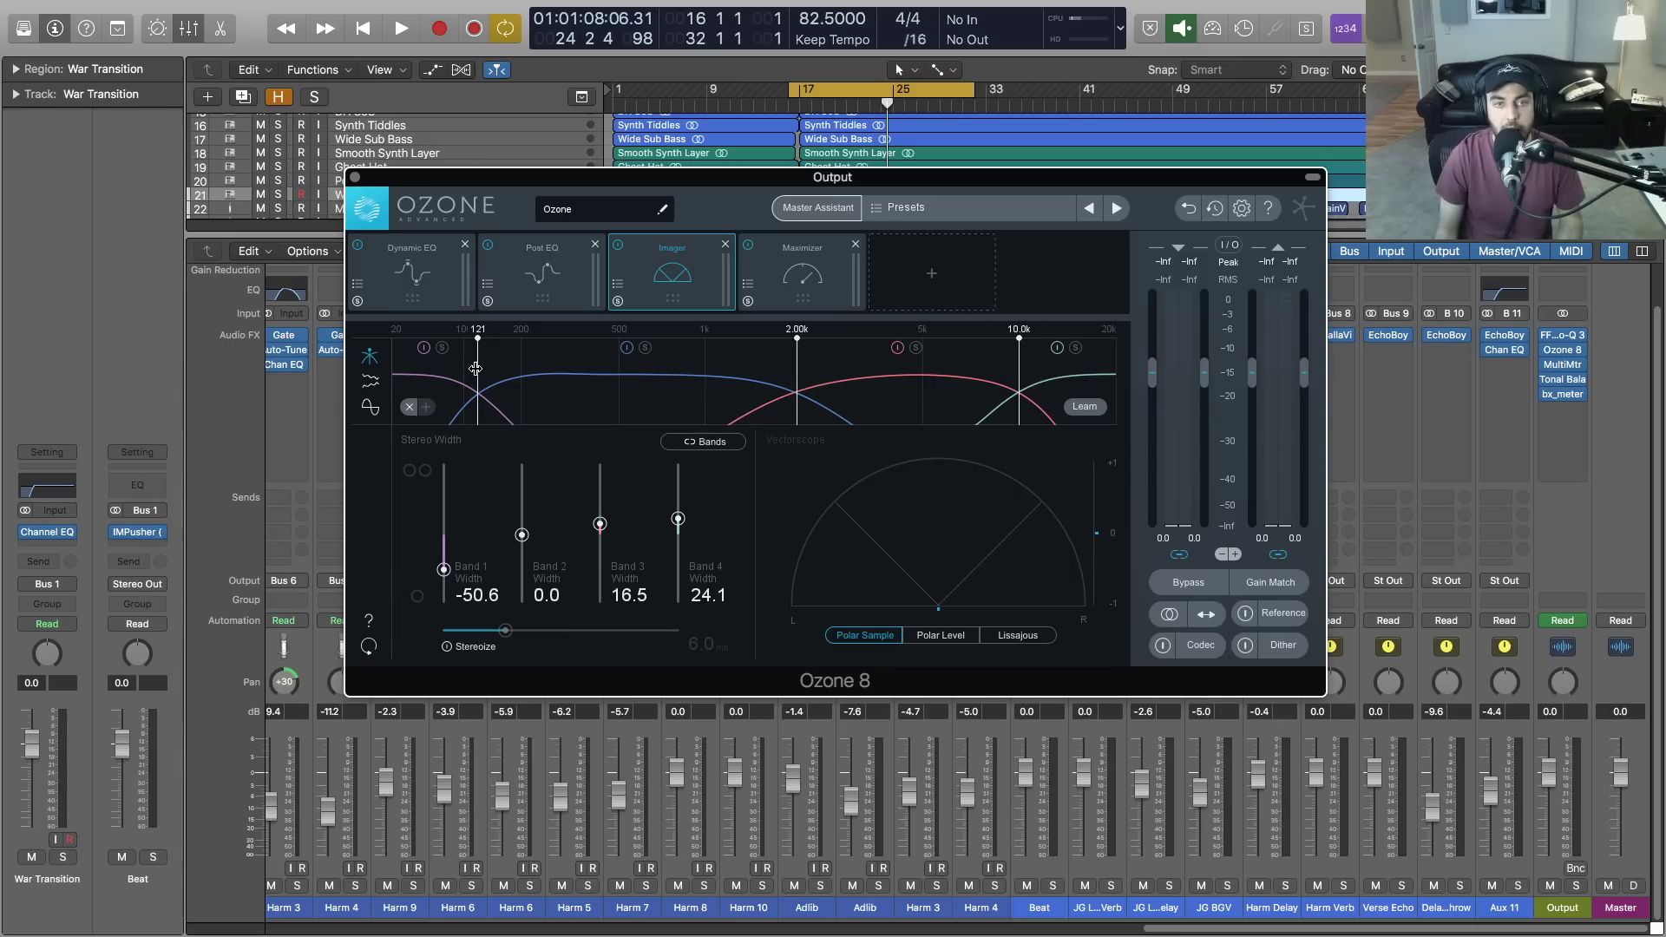
Audition the Imager's Band 1 width at wide and narrow settings up to 73.4, settle on -41.8, and close Ozone 8
{"action": "mouse_move", "coordinate": [443, 569]}
{"action": "left_mouse_down"}
{"action": "mouse_move", "coordinate": [443, 603]}
{"action": "mouse_move", "coordinate": [444, 584]}
{"action": "left_mouse_up"}
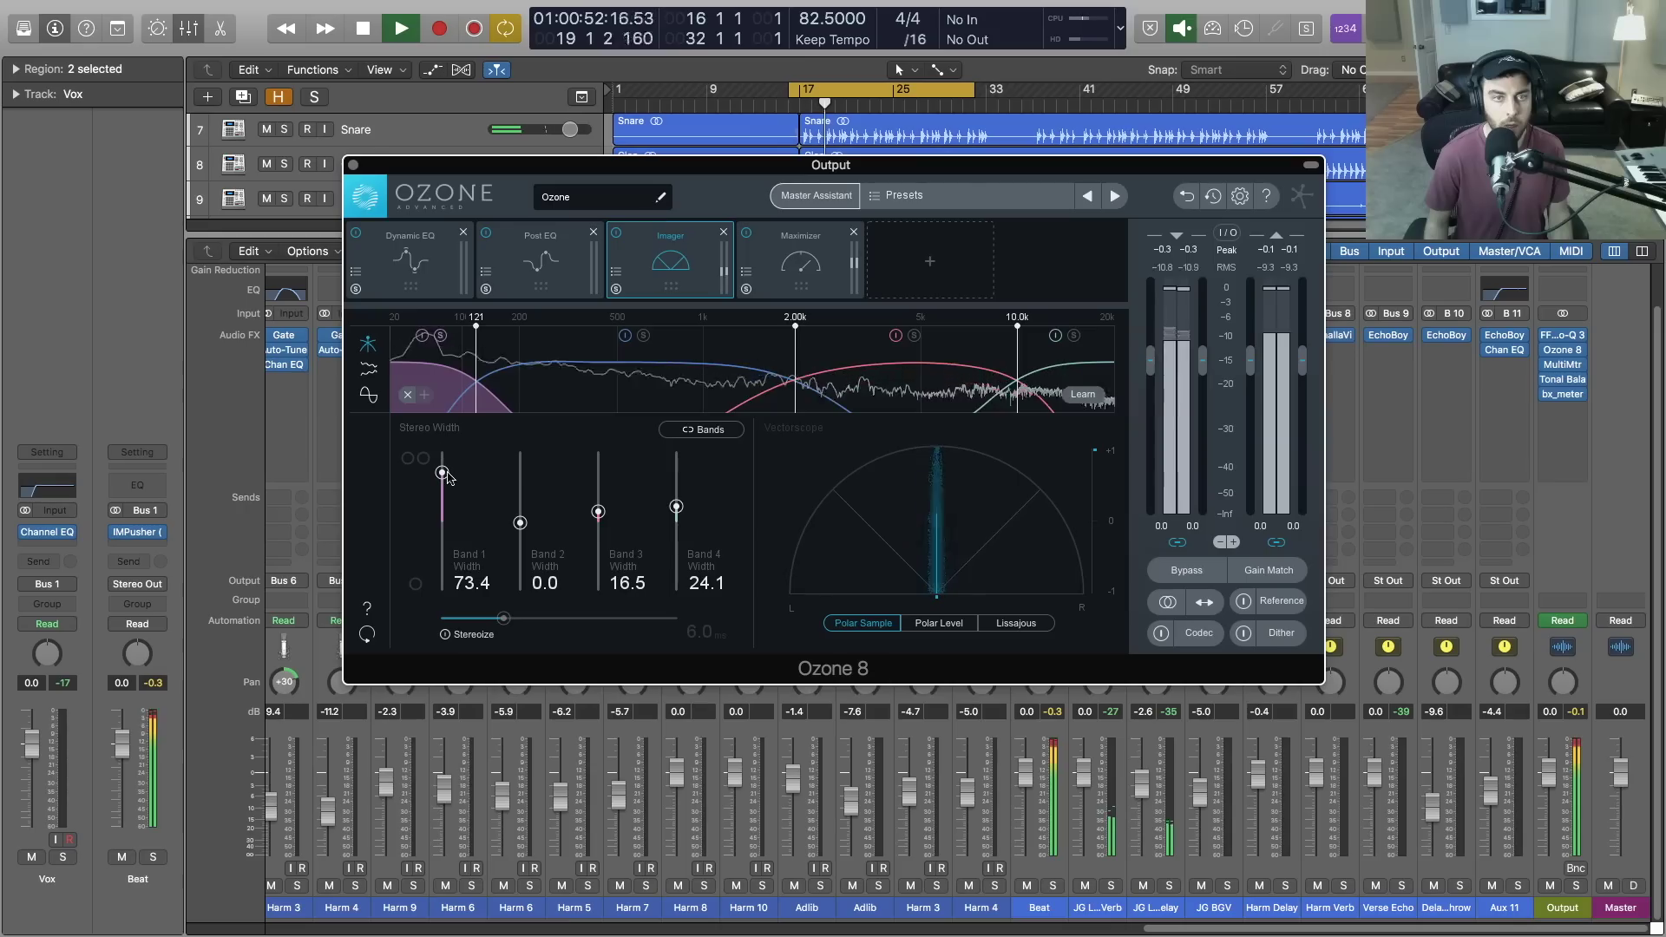
{"action": "left_click_drag", "start_coordinate": [443, 472], "coordinate": [445, 598]}
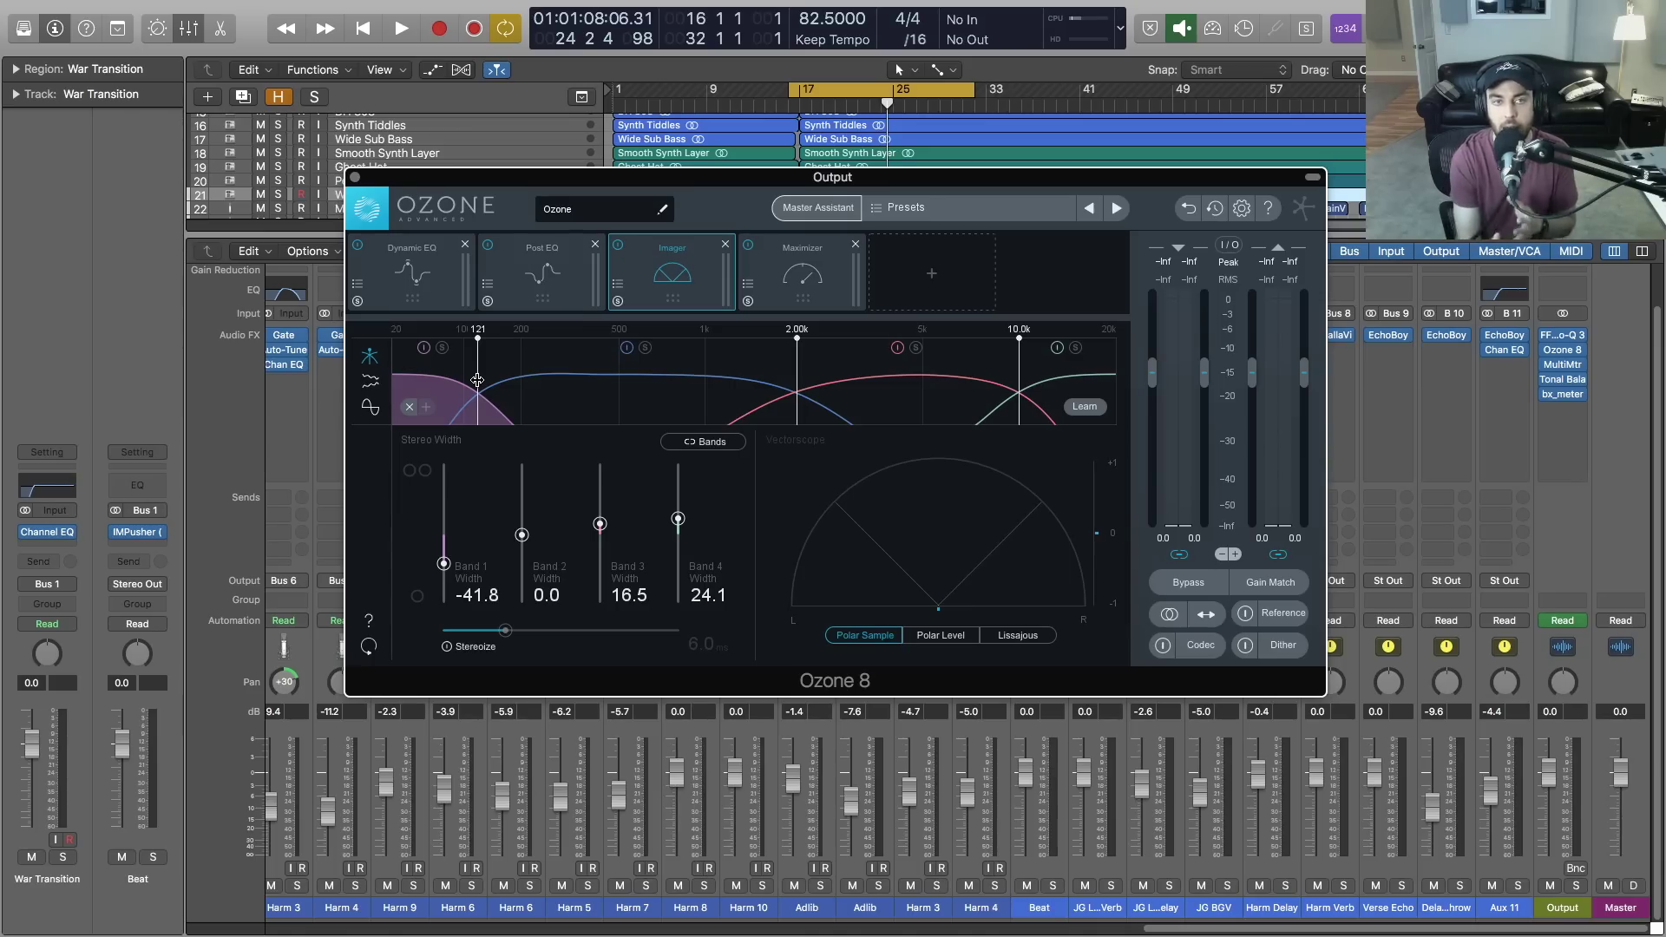
{"action": "key", "text": "super+w"}
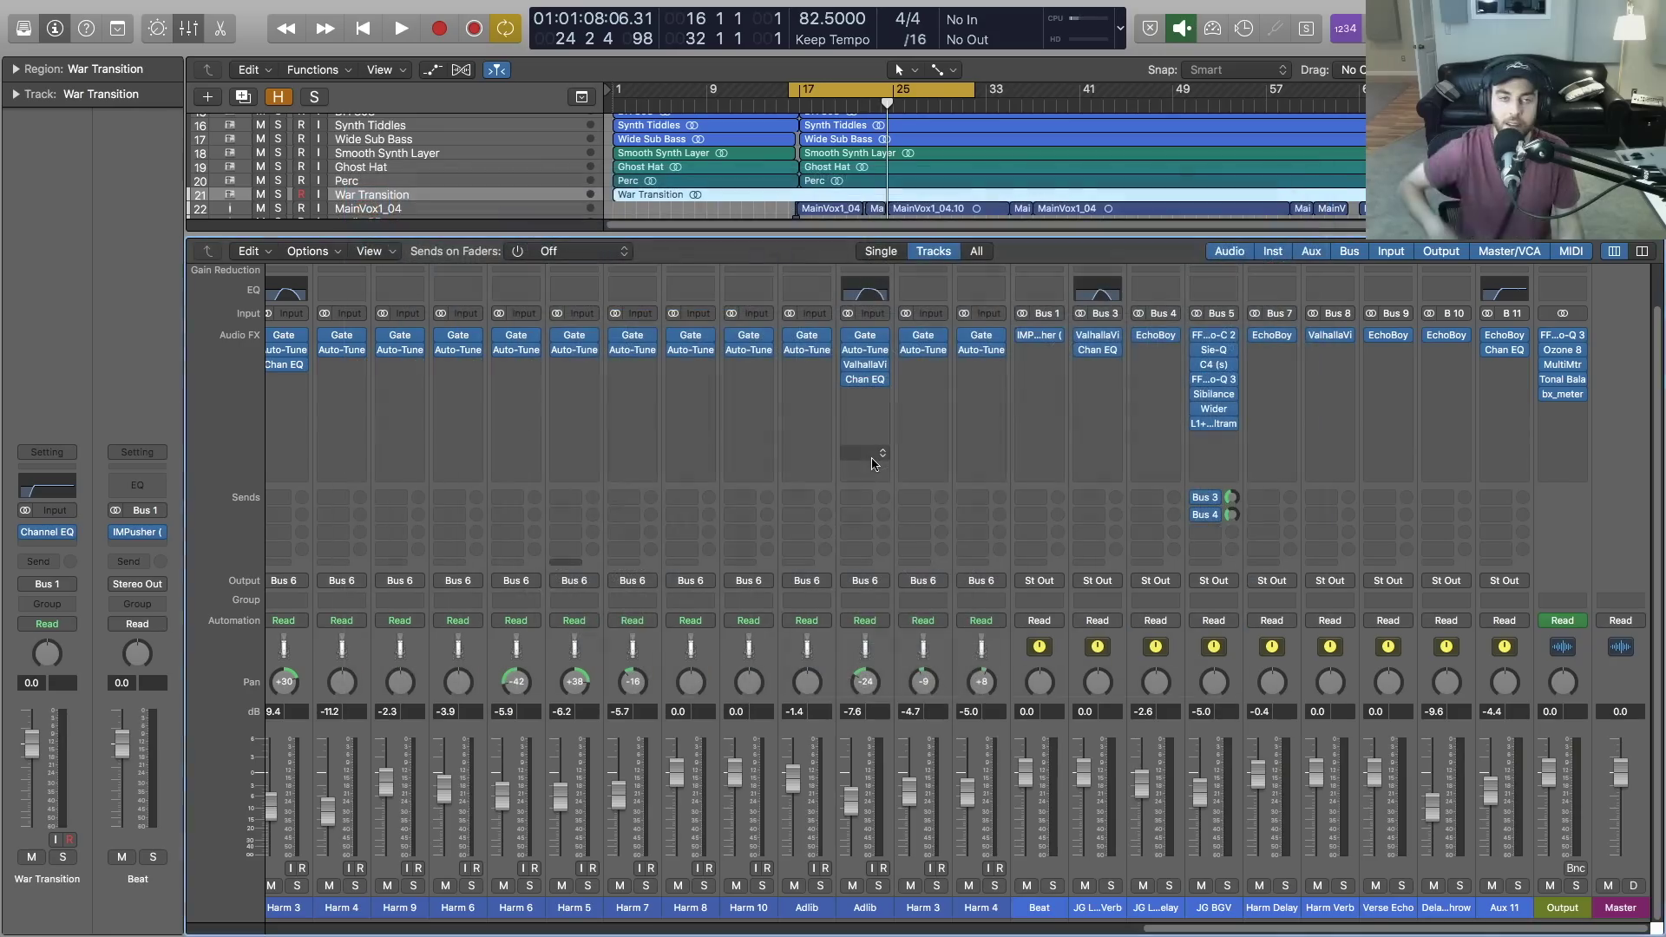